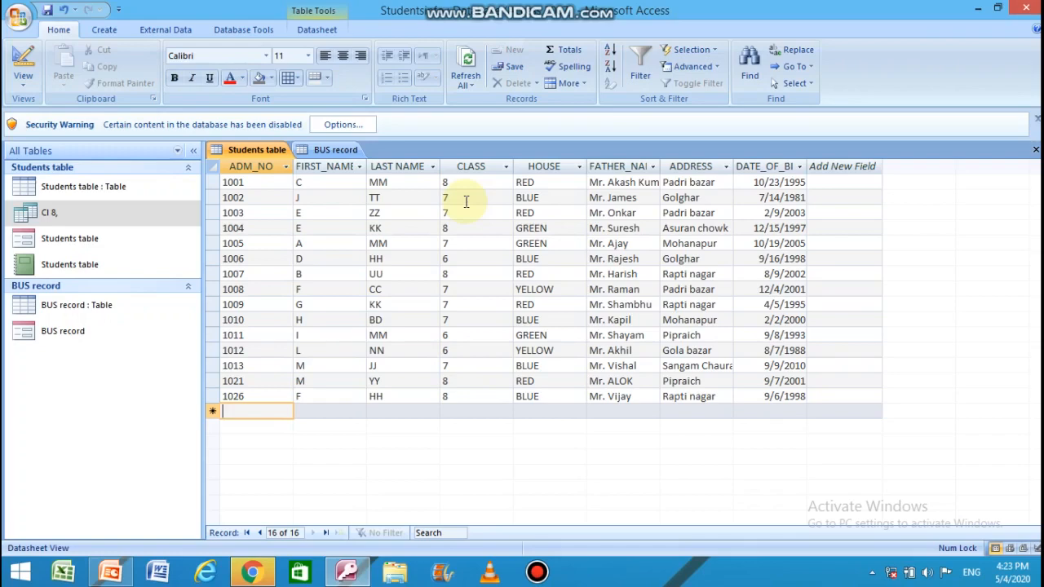
Create a new query in Design view, add the Students table, and enlarge its field list to show all fields.
click(106, 31)
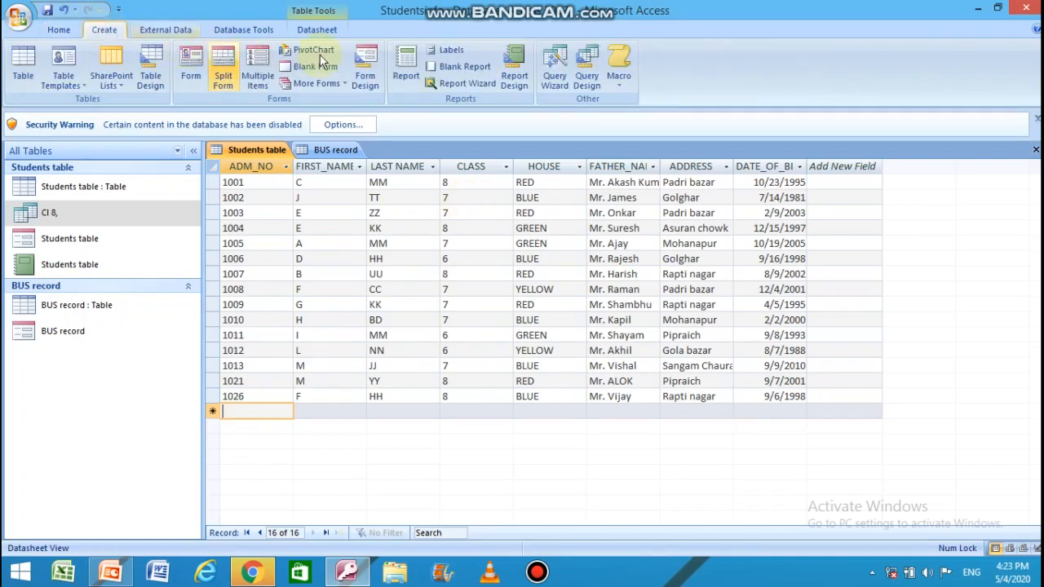
click(593, 93)
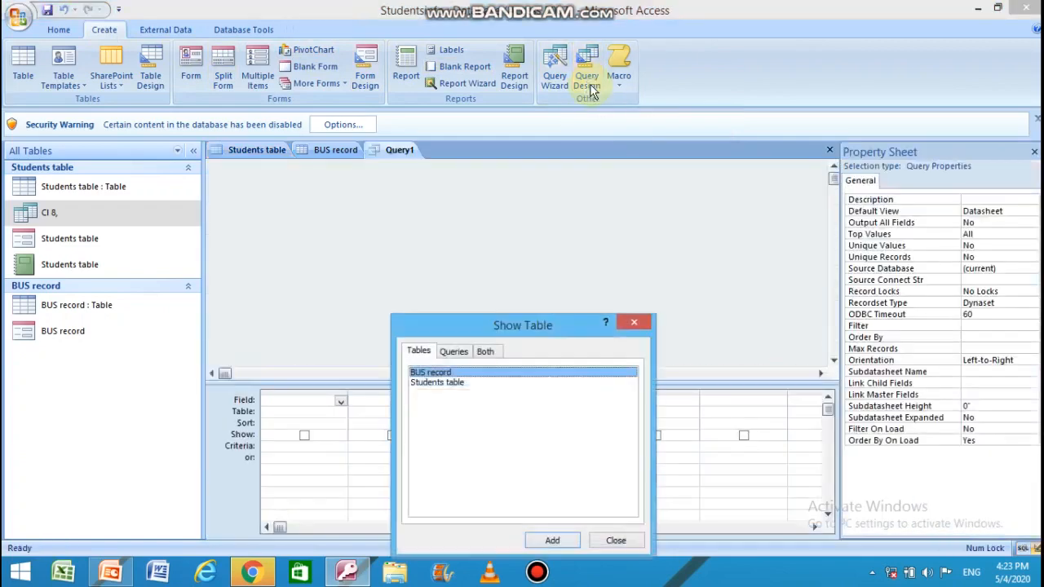
drag(558, 331, 684, 180)
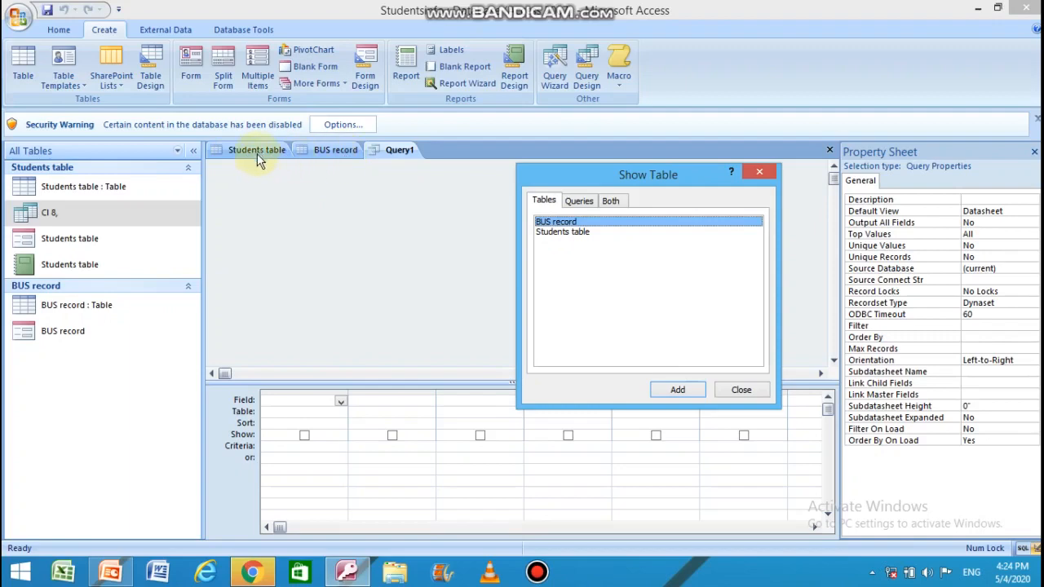
click(562, 236)
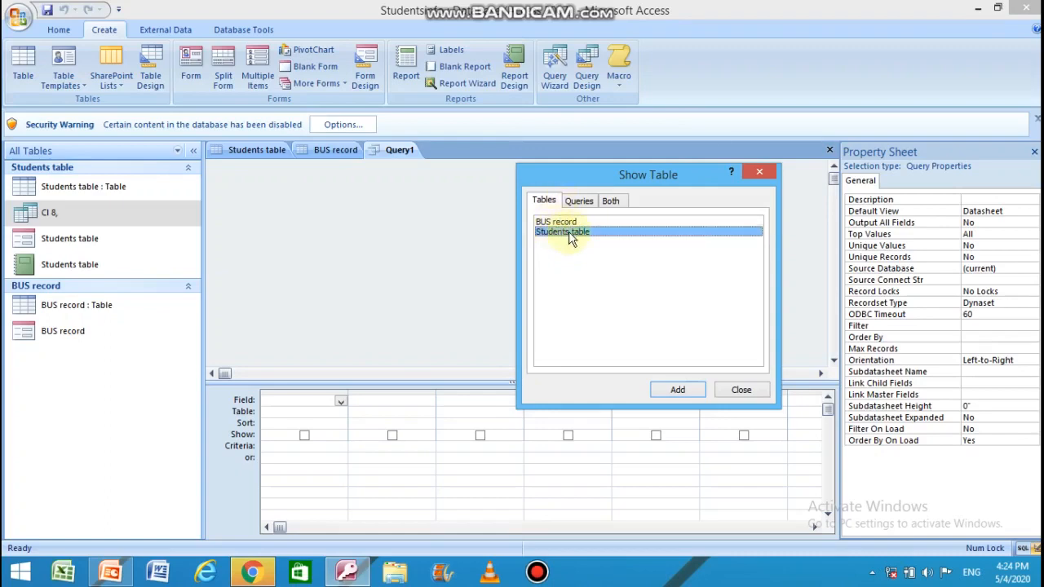
click(682, 390)
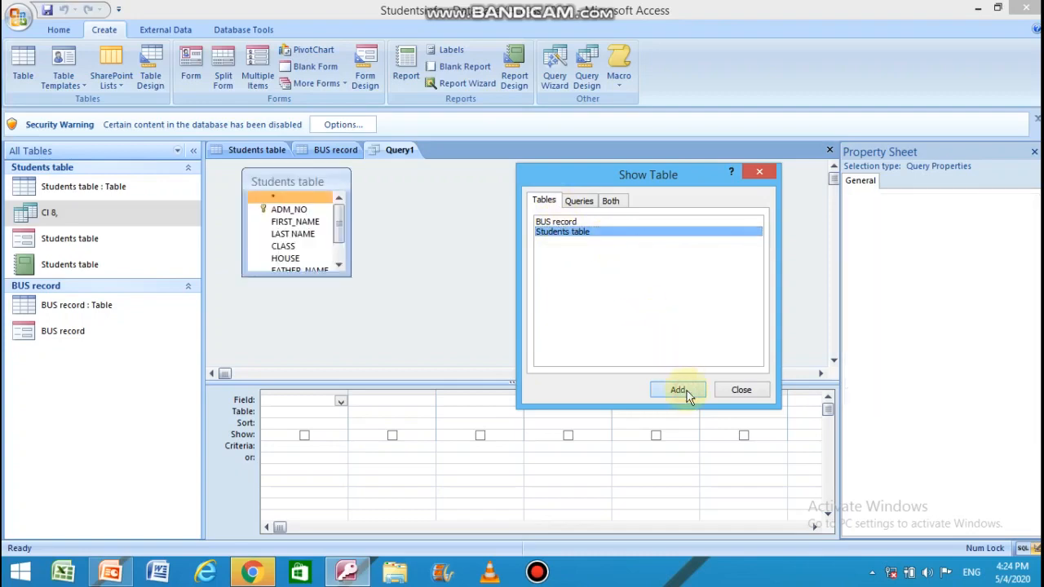
click(740, 390)
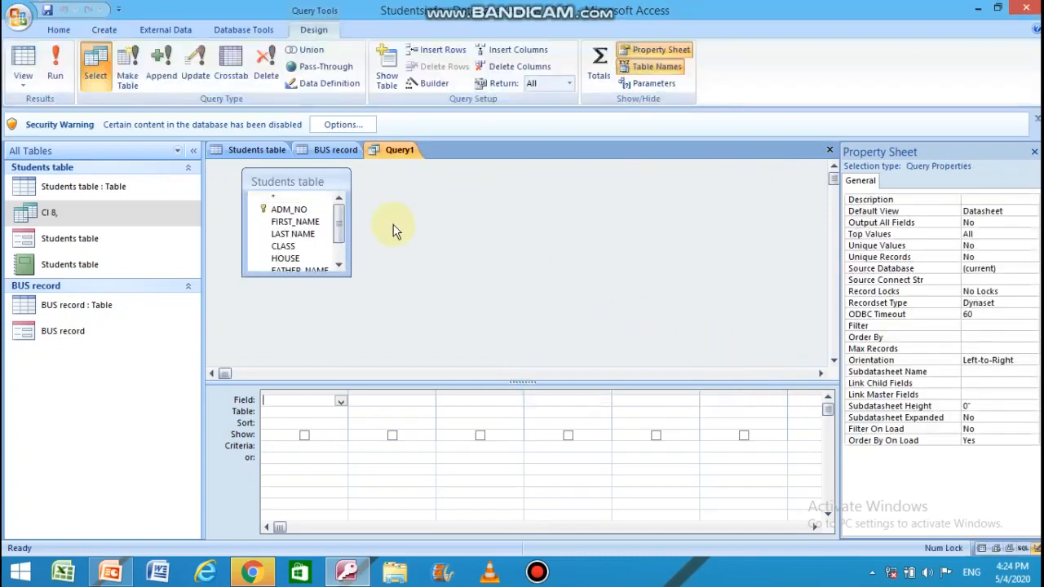
drag(348, 275, 429, 341)
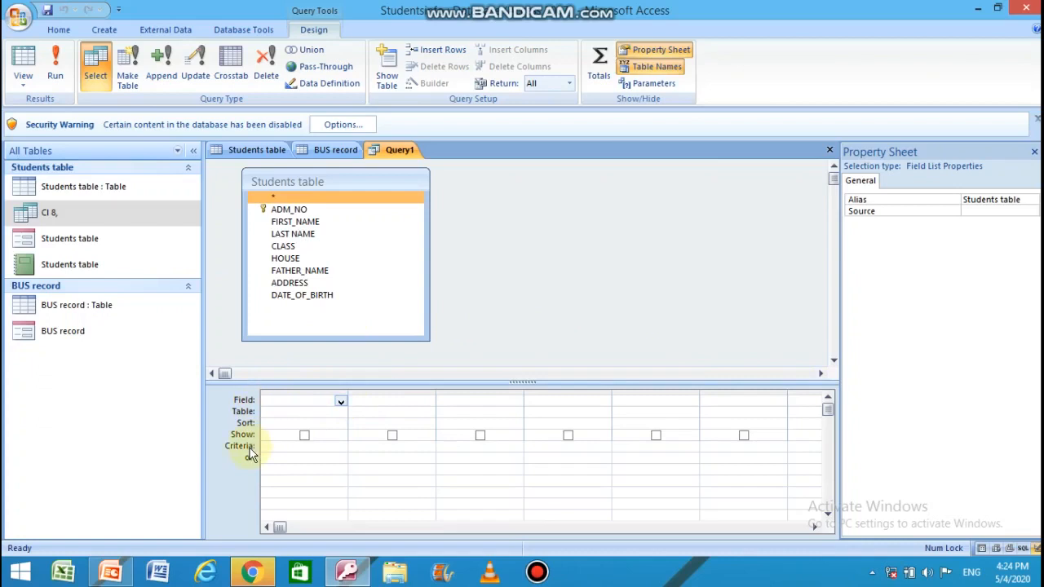
Add the ADM_NO, FIRST_NAME and LAST NAME fields to the first three columns of the query grid.
click(341, 401)
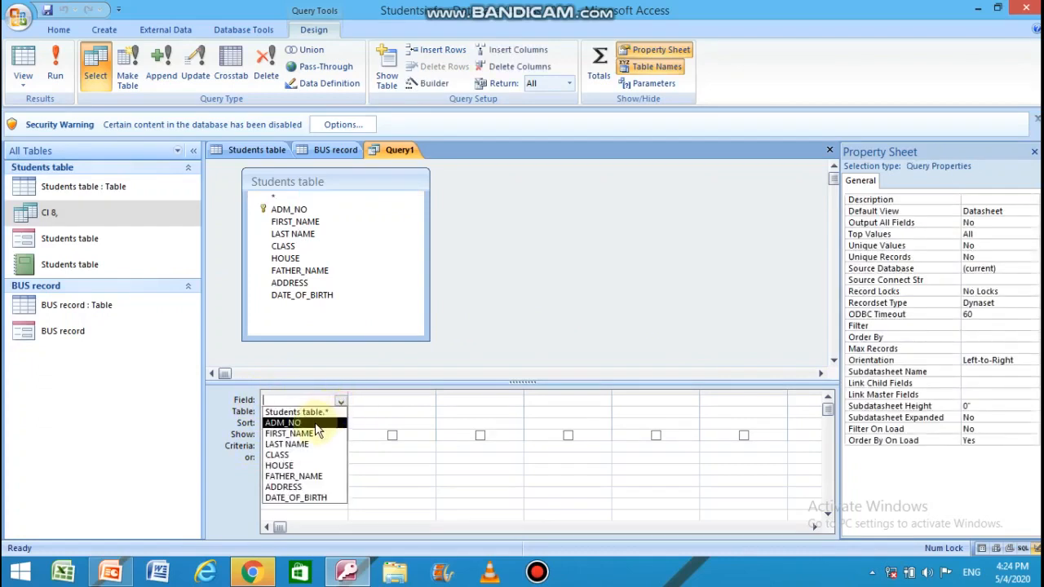
click(314, 424)
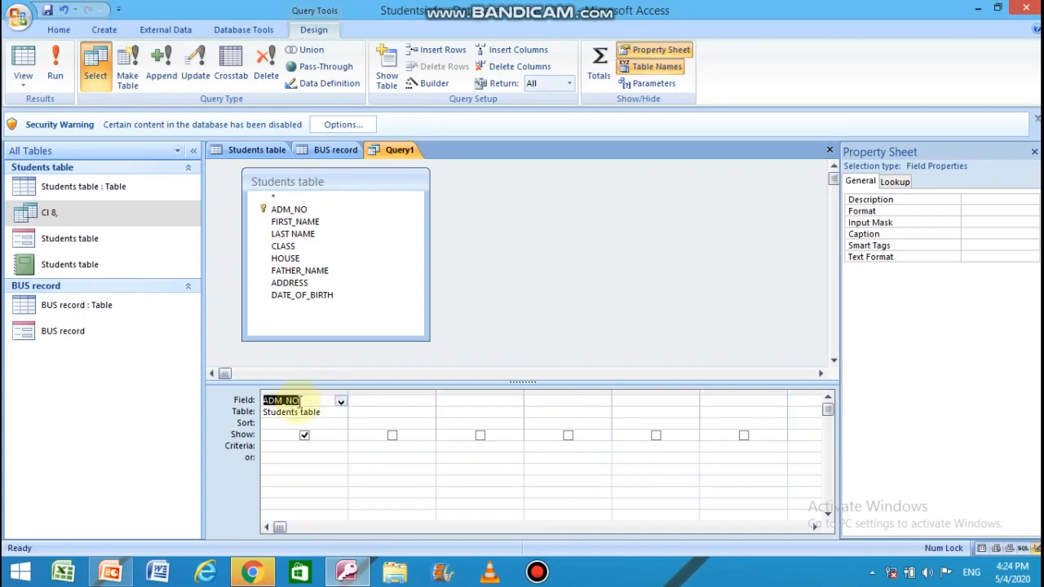
click(404, 401)
click(428, 402)
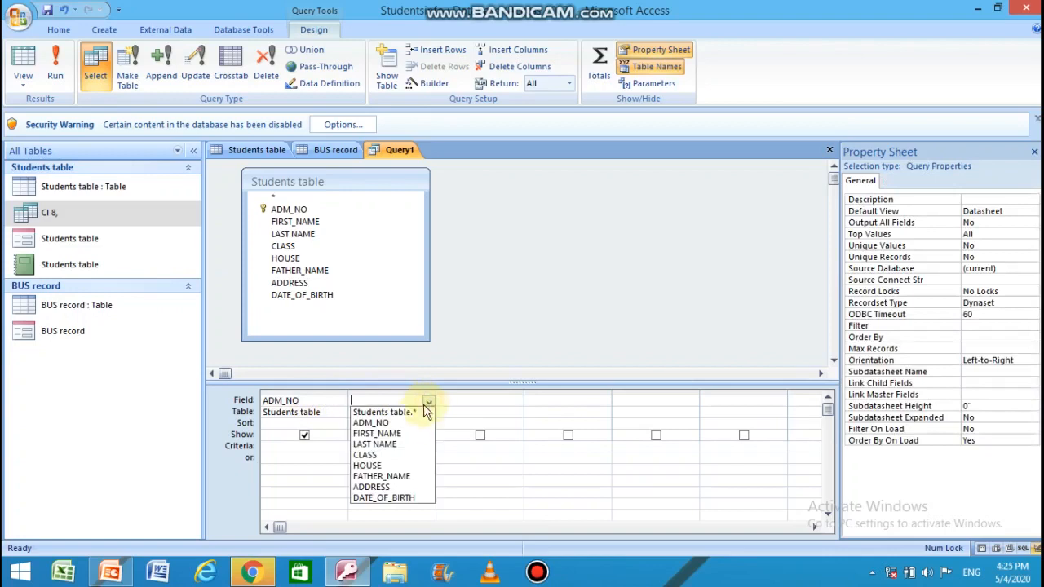
click(381, 434)
click(471, 399)
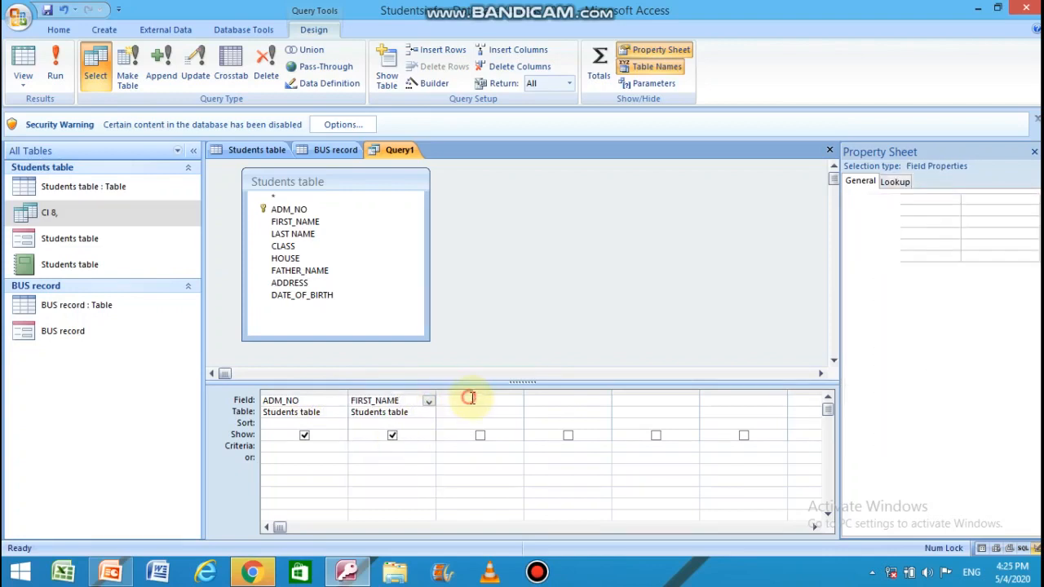
click(517, 401)
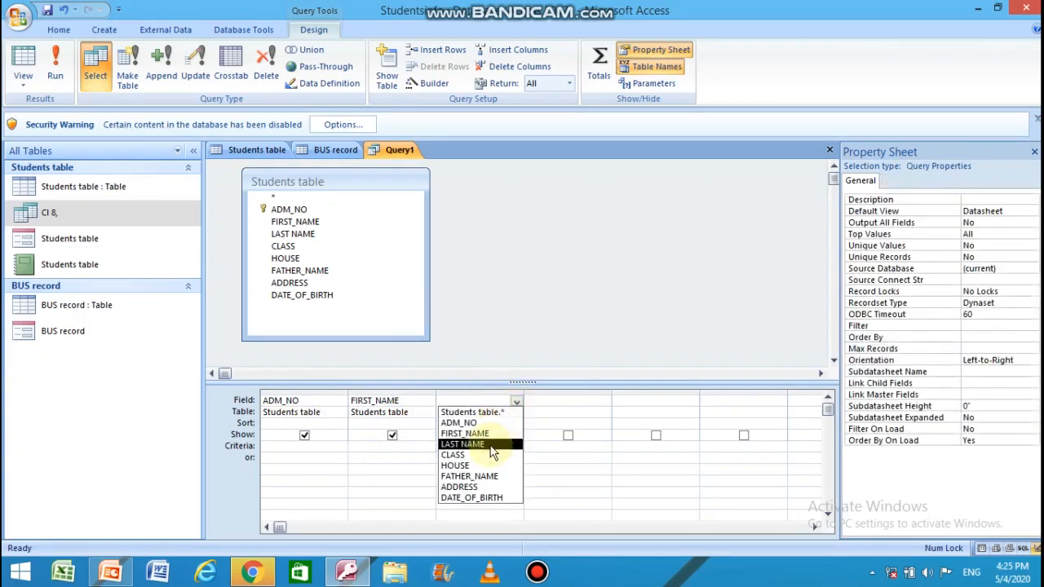
click(492, 447)
Add the CLASS and ADDRESS fields to the next two columns of the query grid.
click(545, 400)
click(604, 401)
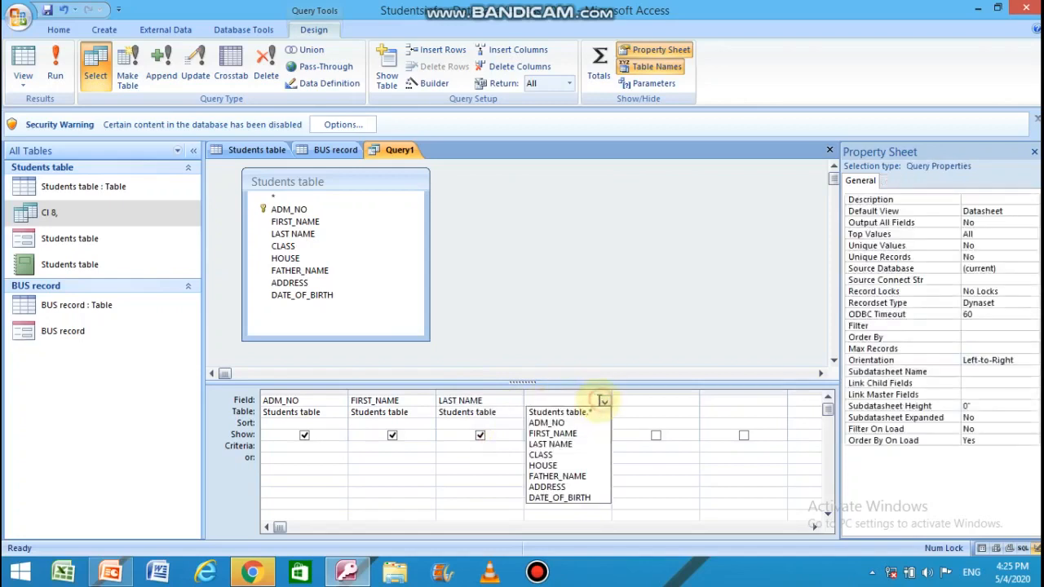
click(563, 456)
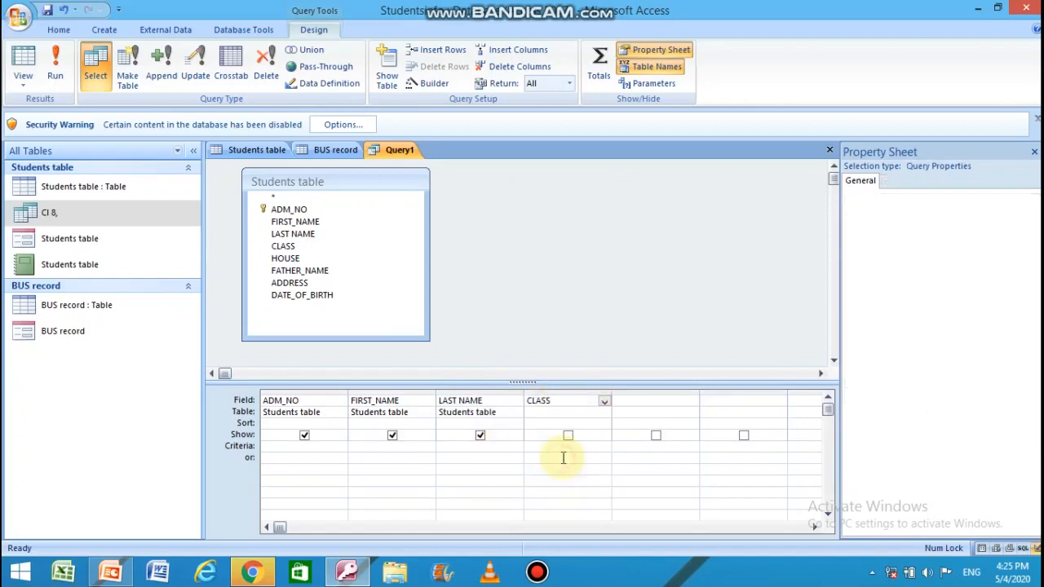
click(626, 400)
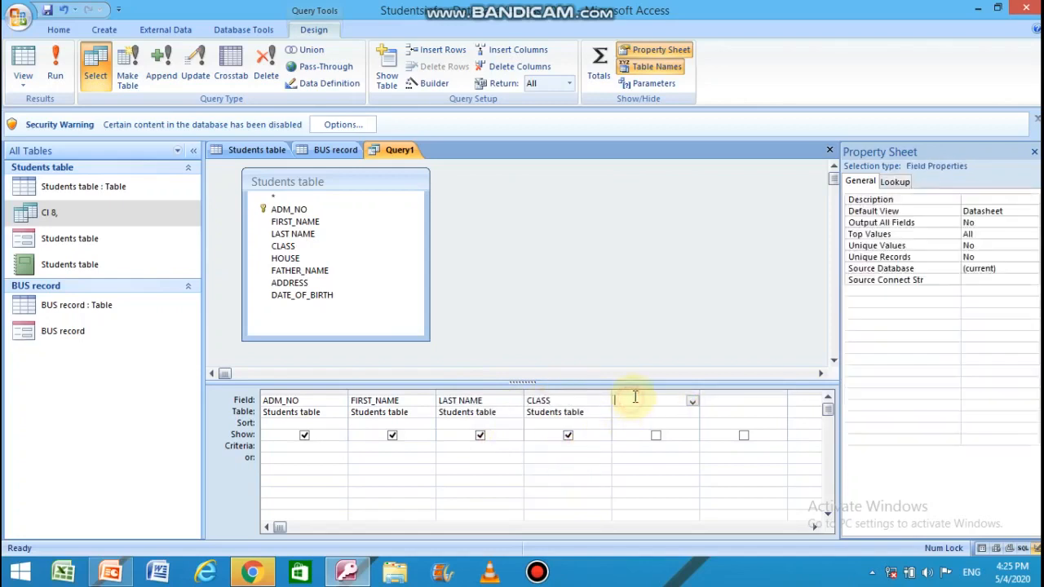
click(692, 402)
click(662, 492)
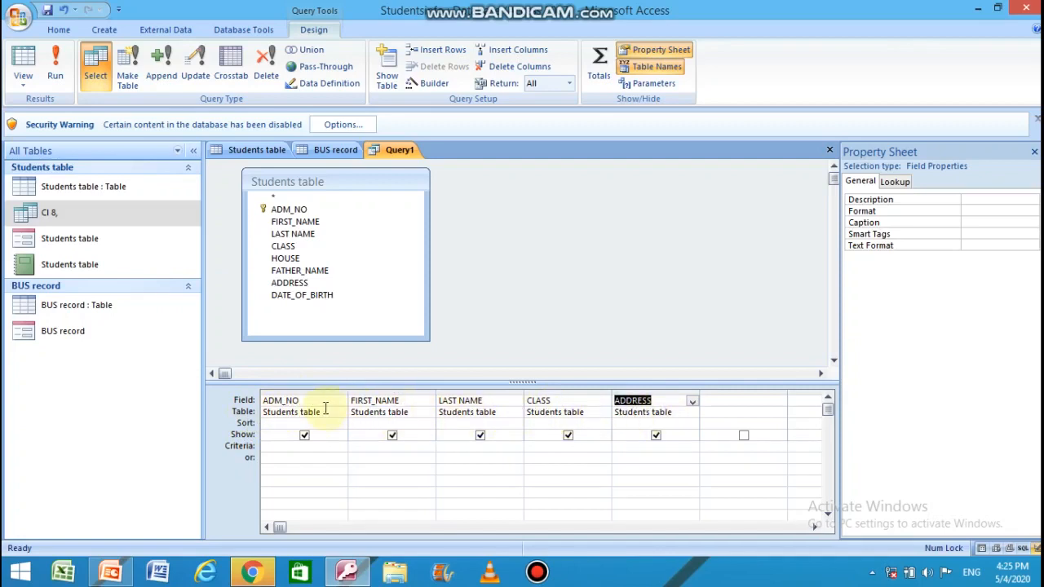
Examine the sort options for the CLASS, LAST NAME, FIRST_NAME and ADM_NO columns without choosing one.
click(280, 258)
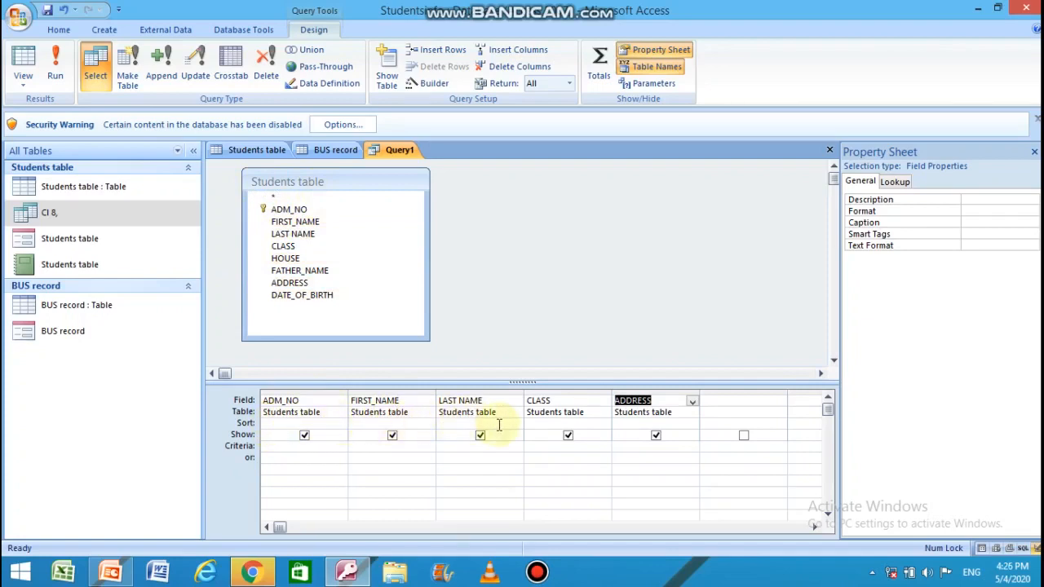
click(567, 423)
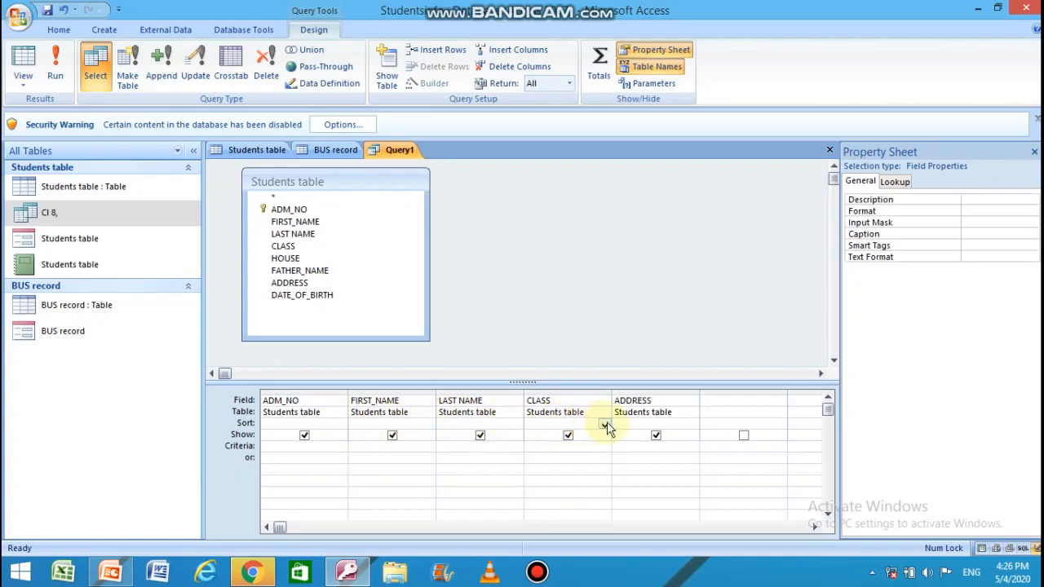
click(606, 425)
click(605, 425)
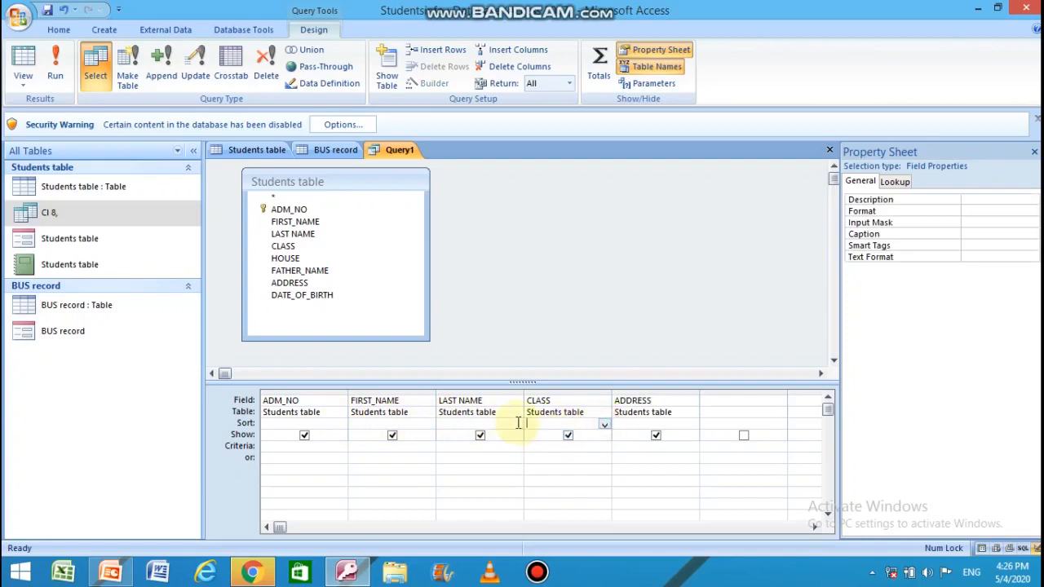
click(515, 425)
click(515, 425)
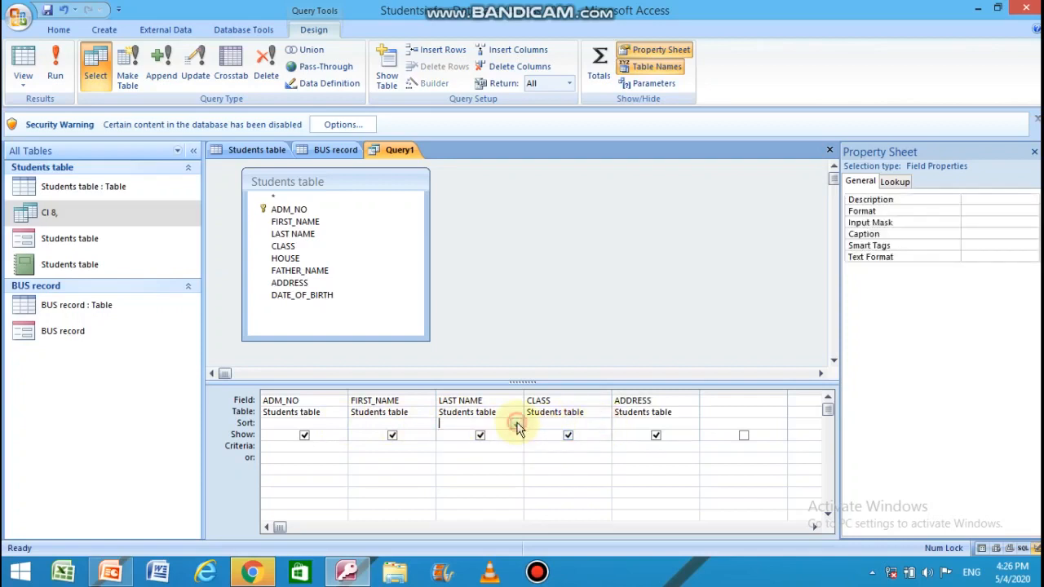
click(425, 422)
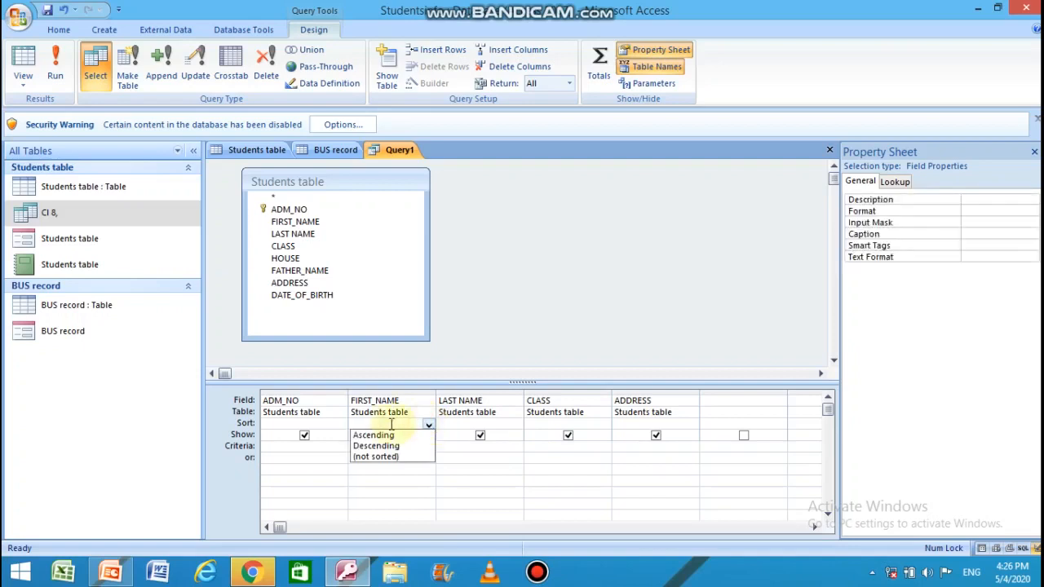
click(428, 424)
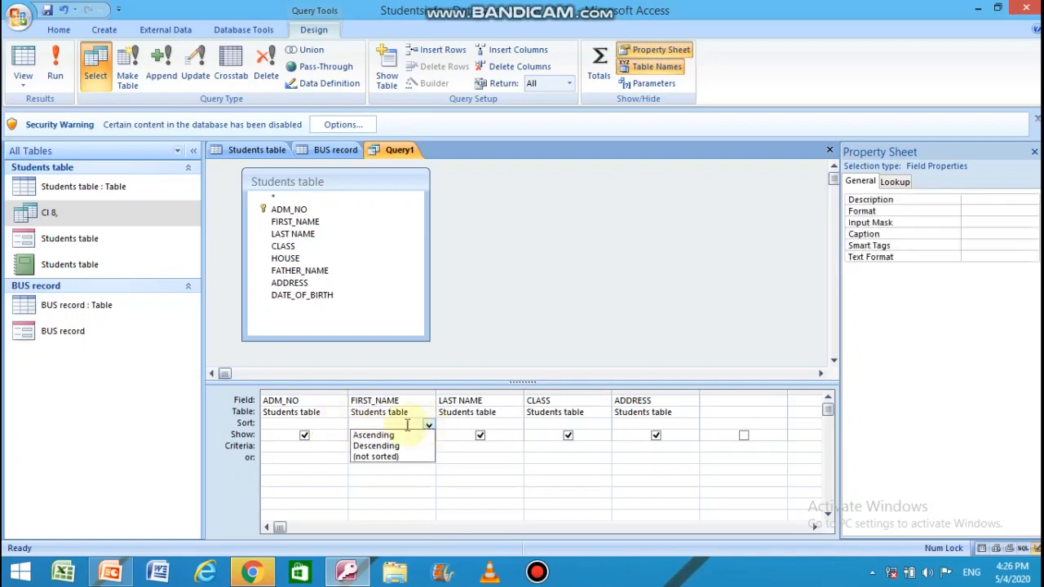
click(341, 425)
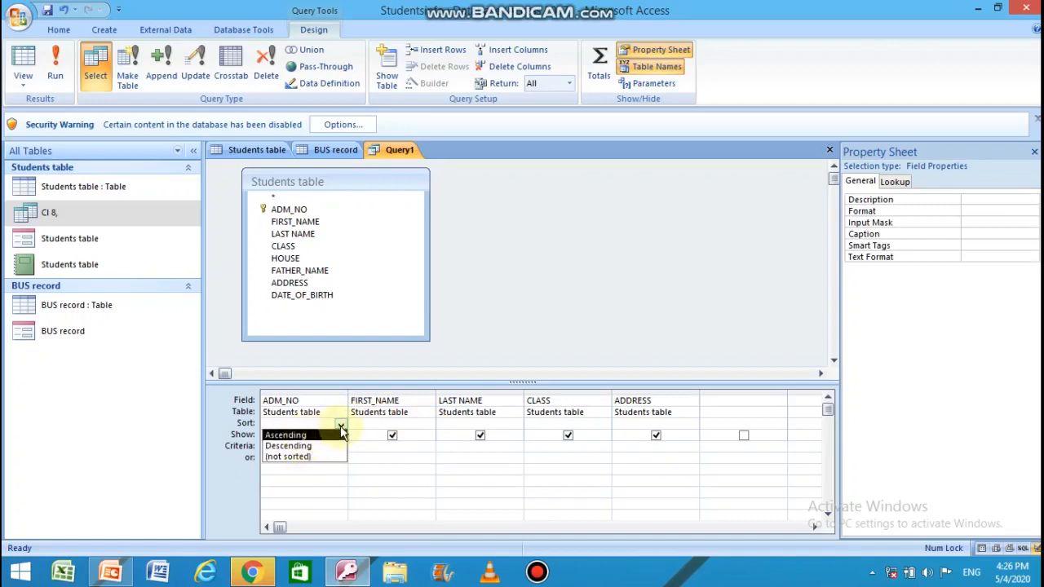
click(343, 425)
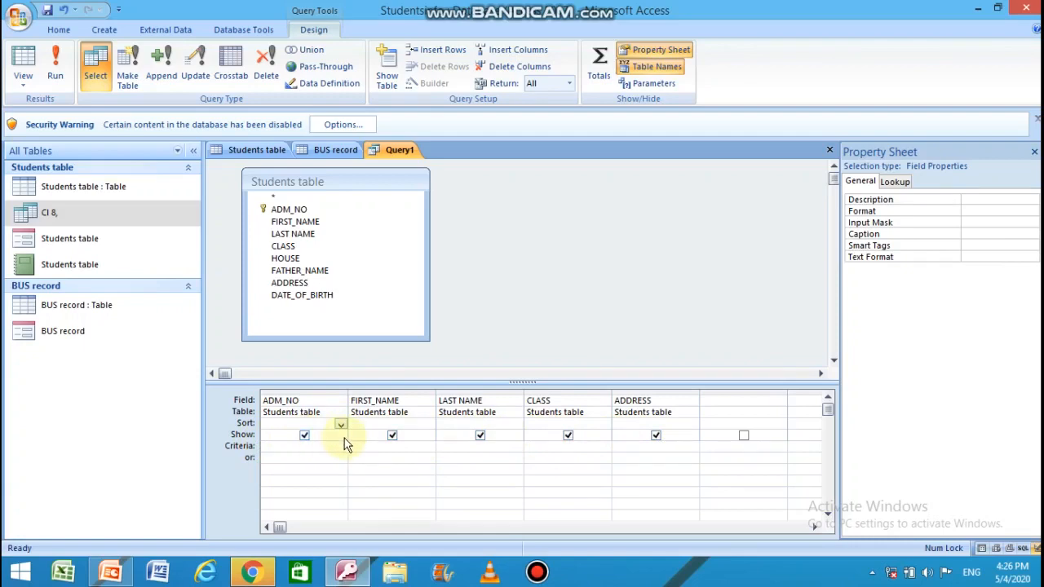
Exclude LAST NAME from the query output and set the CLASS criterion to =8.
click(480, 436)
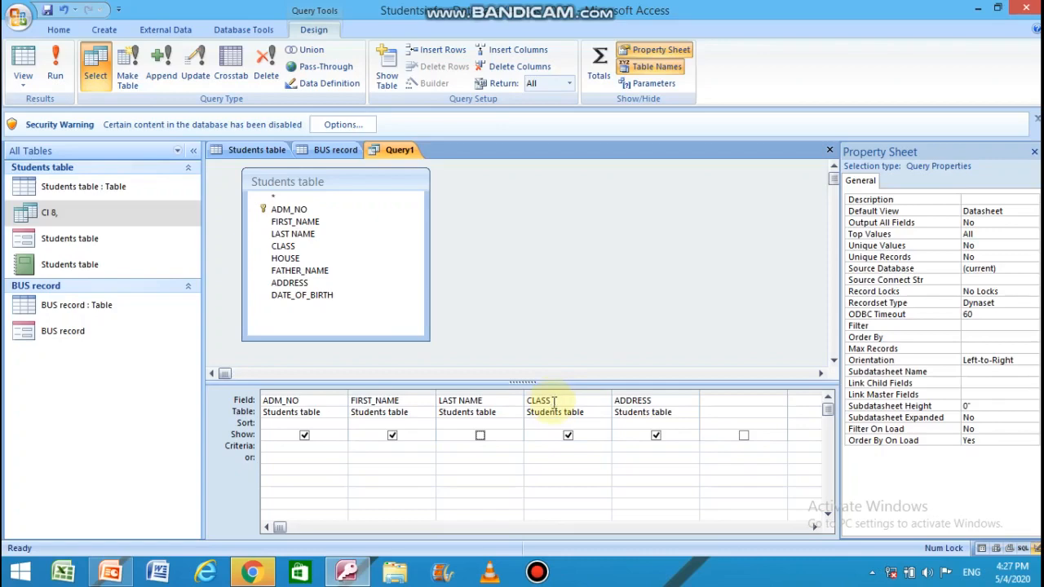
click(537, 447)
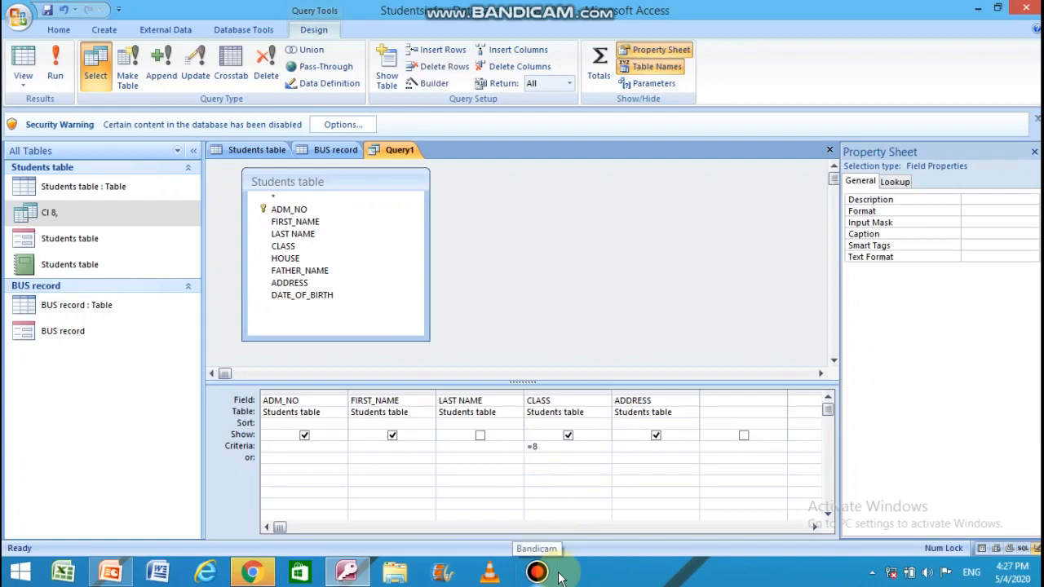
Run the query to list the students of class 8.
click(463, 375)
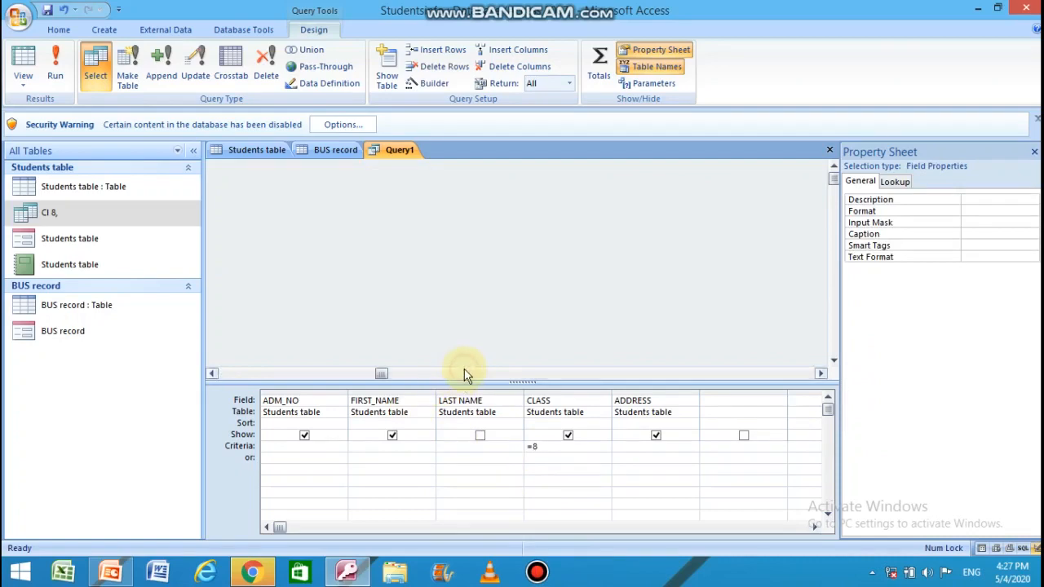
click(212, 374)
click(212, 373)
click(212, 374)
click(212, 374)
click(212, 374)
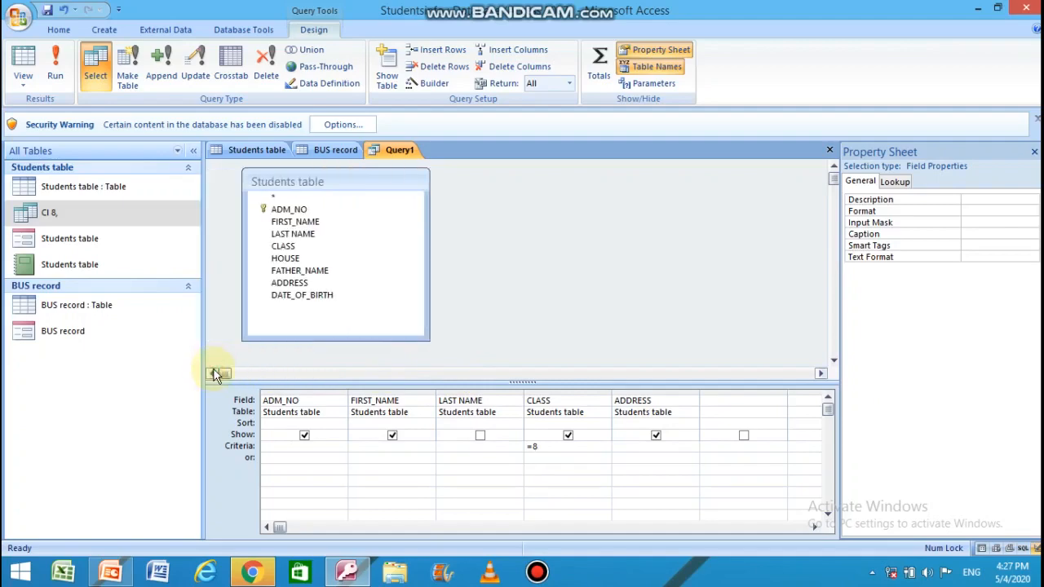
click(56, 81)
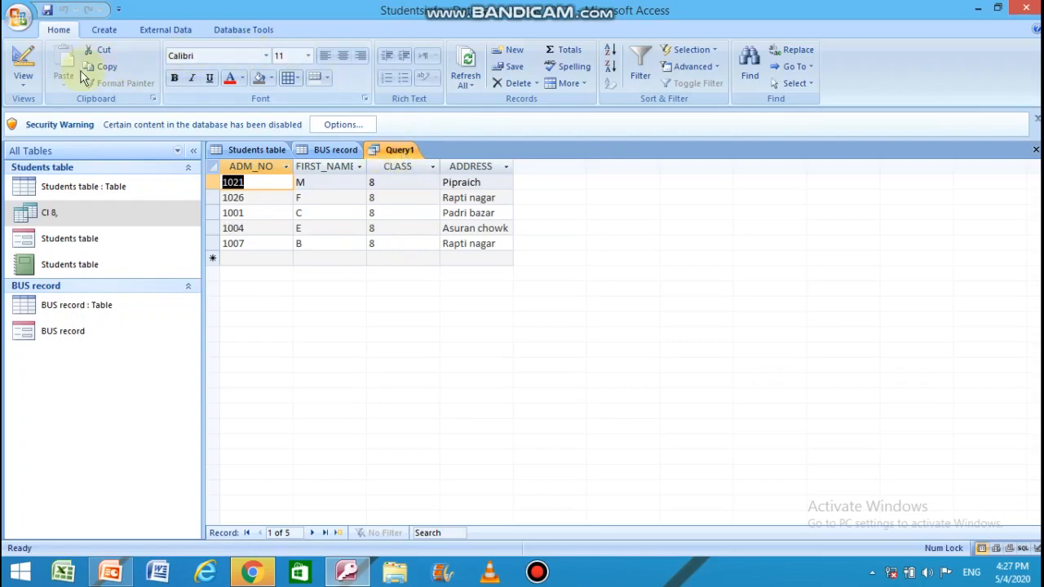
Return the query to Design view, add =7 as an alternative (or) criterion for CLASS, and run it again.
click(22, 85)
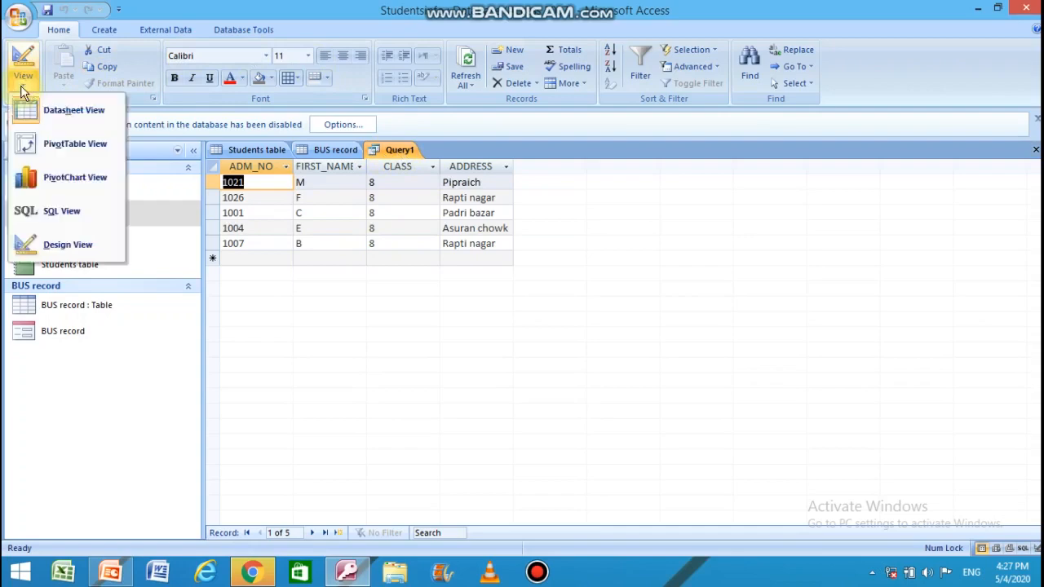
click(42, 248)
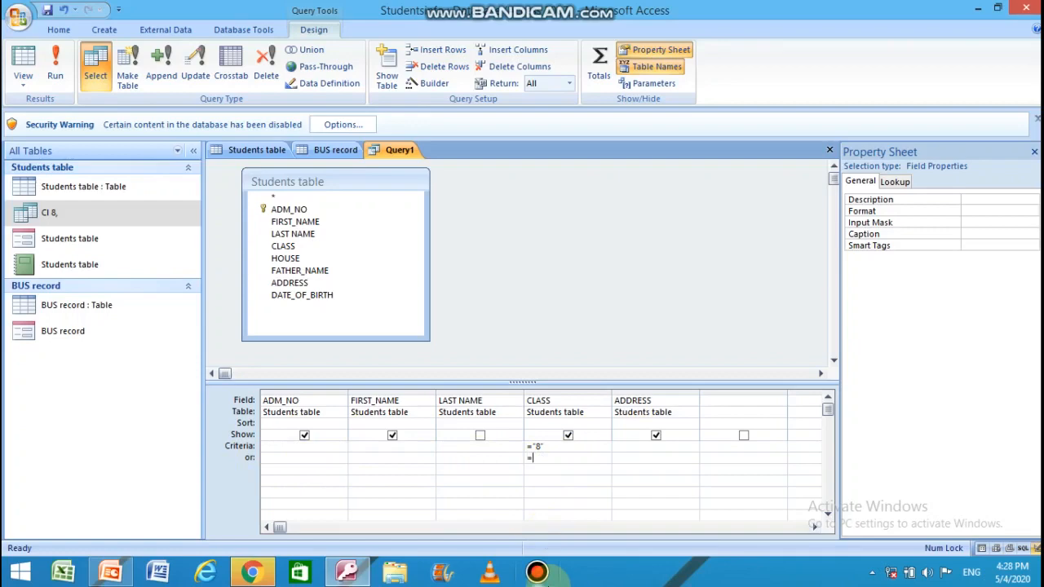
text(7)
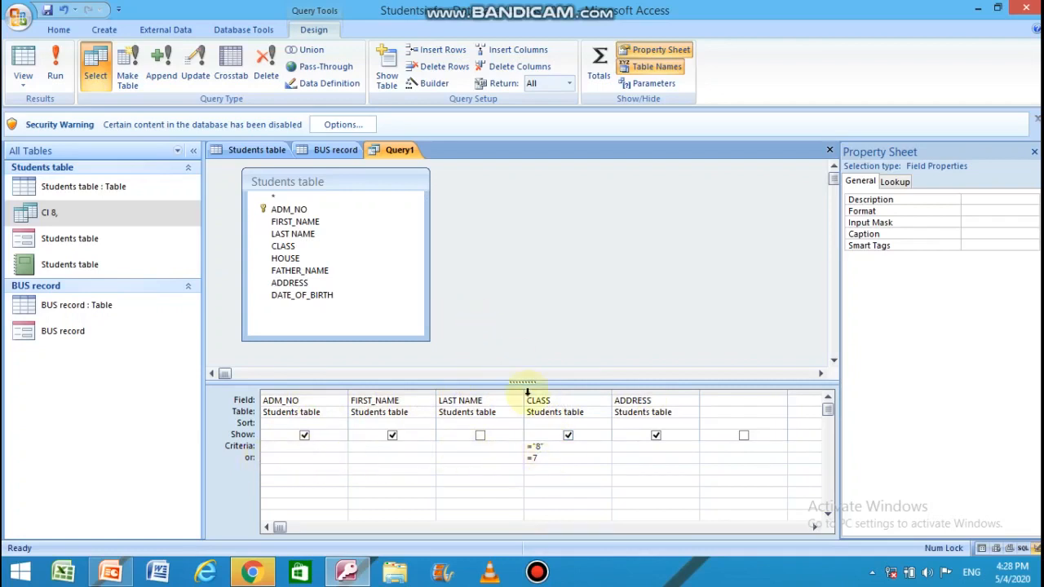
click(551, 467)
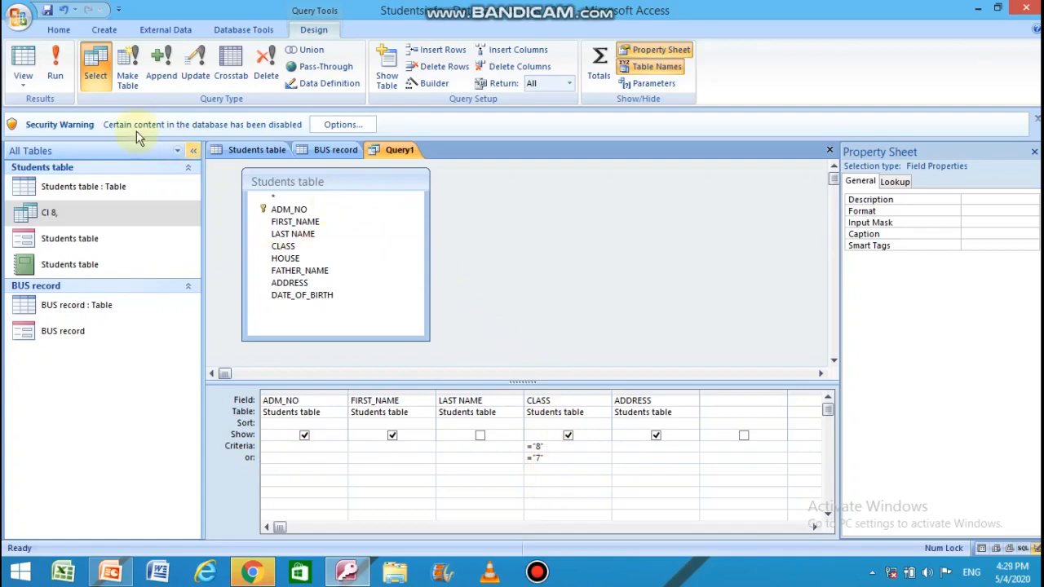
click(53, 77)
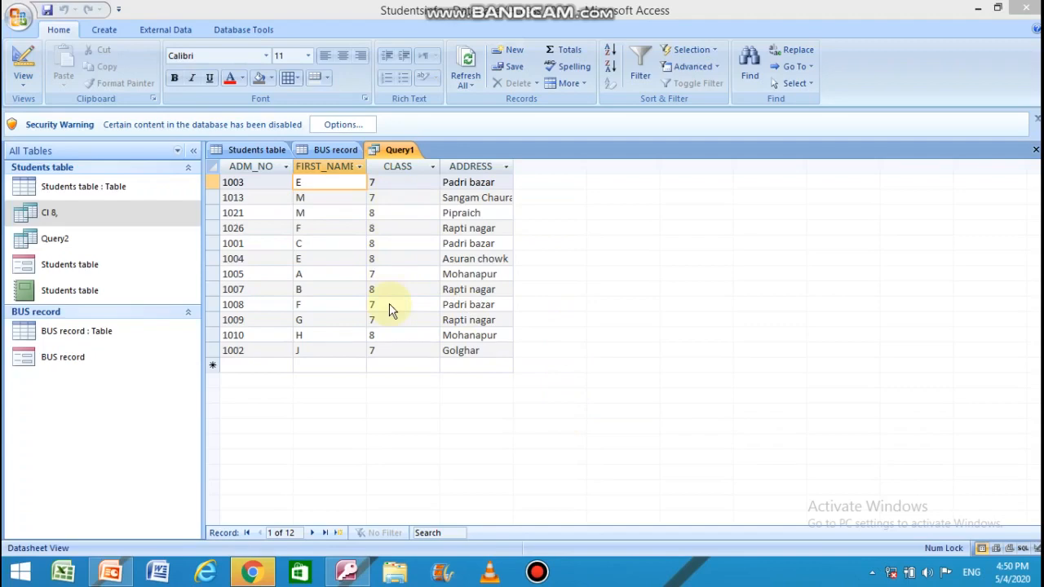
Set the CLASS value of the sixth record in the Students table to 8.
click(260, 151)
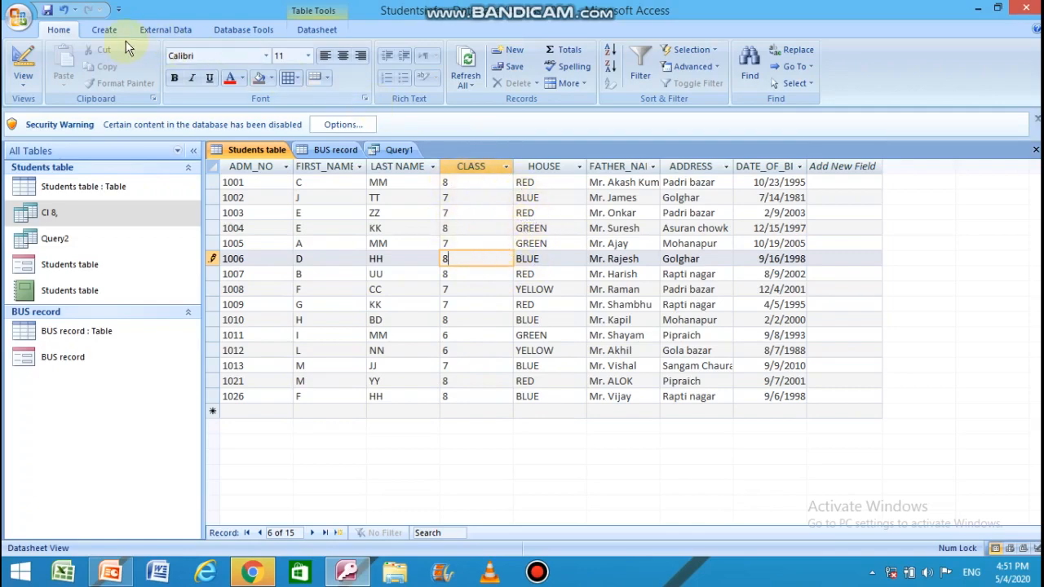
Create a new query in Design view based on the Students table and enlarge its field list to show all fields.
click(104, 30)
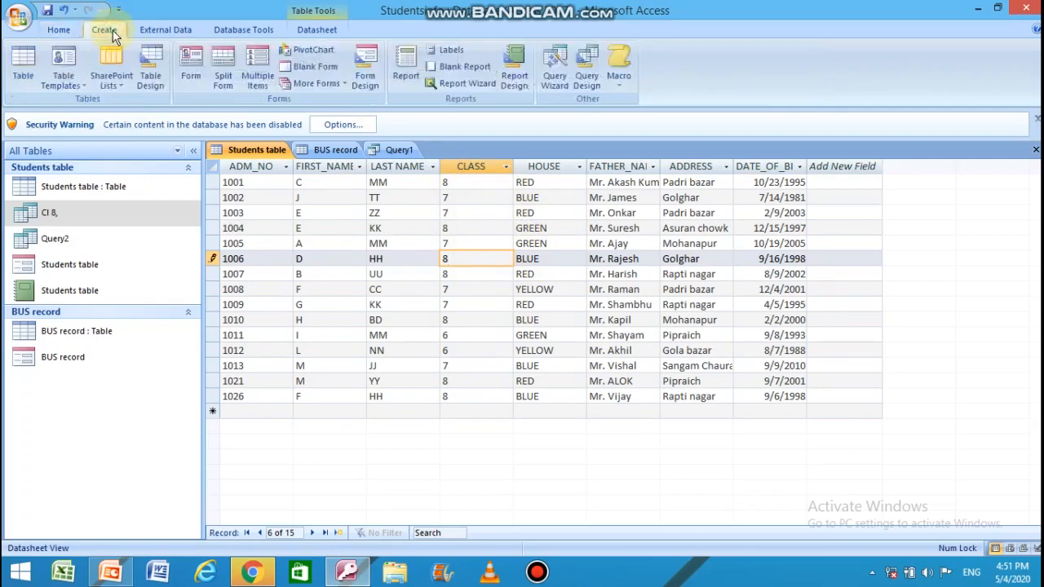
click(584, 86)
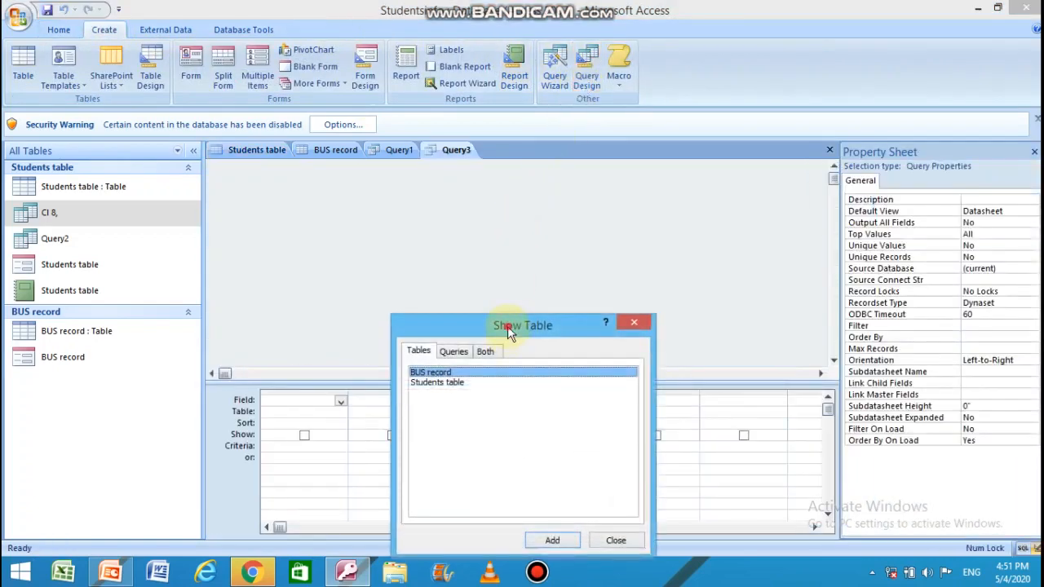
drag(508, 327, 587, 138)
click(536, 195)
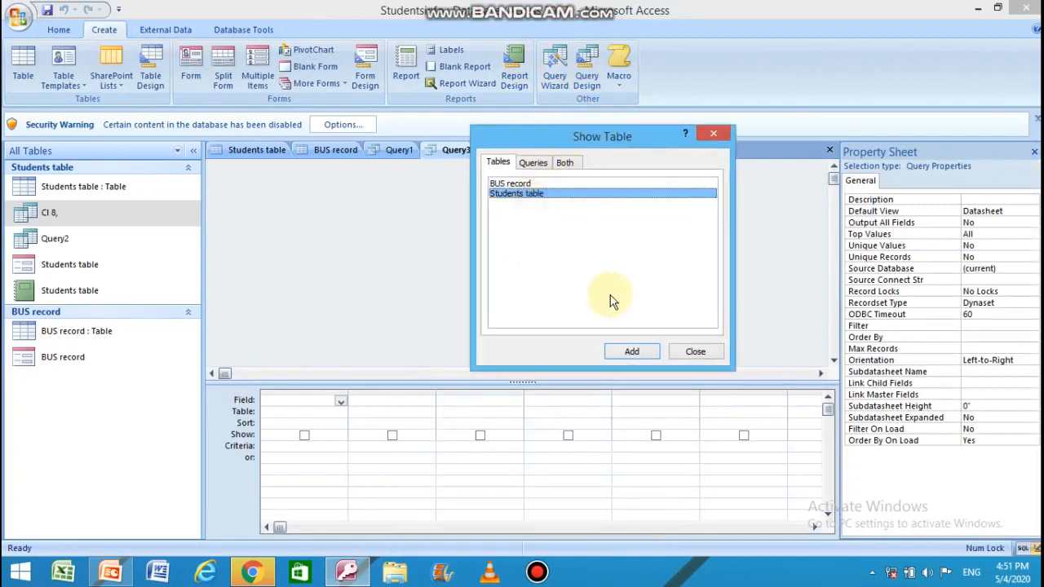
click(632, 352)
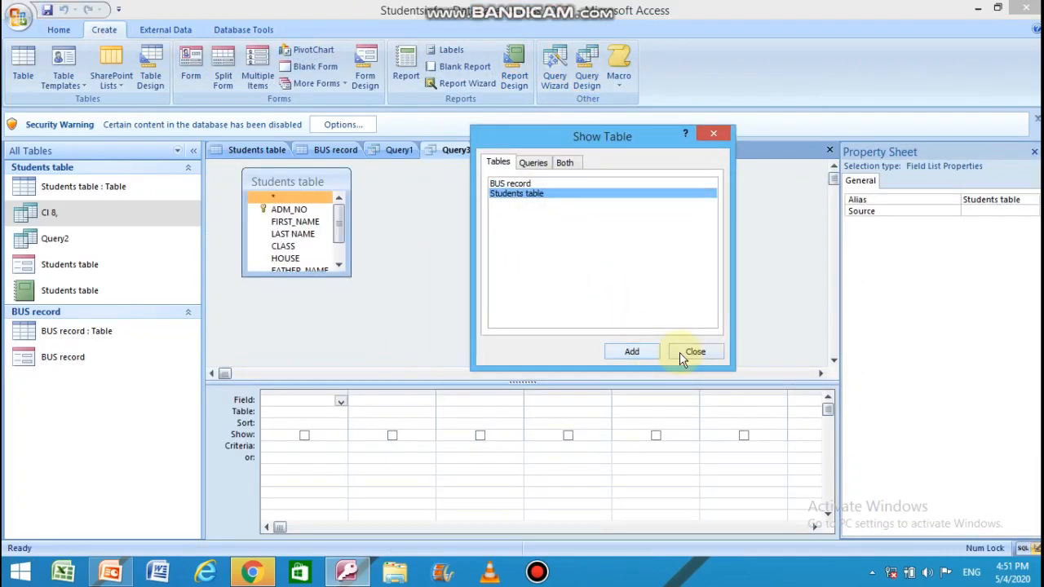
click(691, 351)
drag(351, 278, 392, 344)
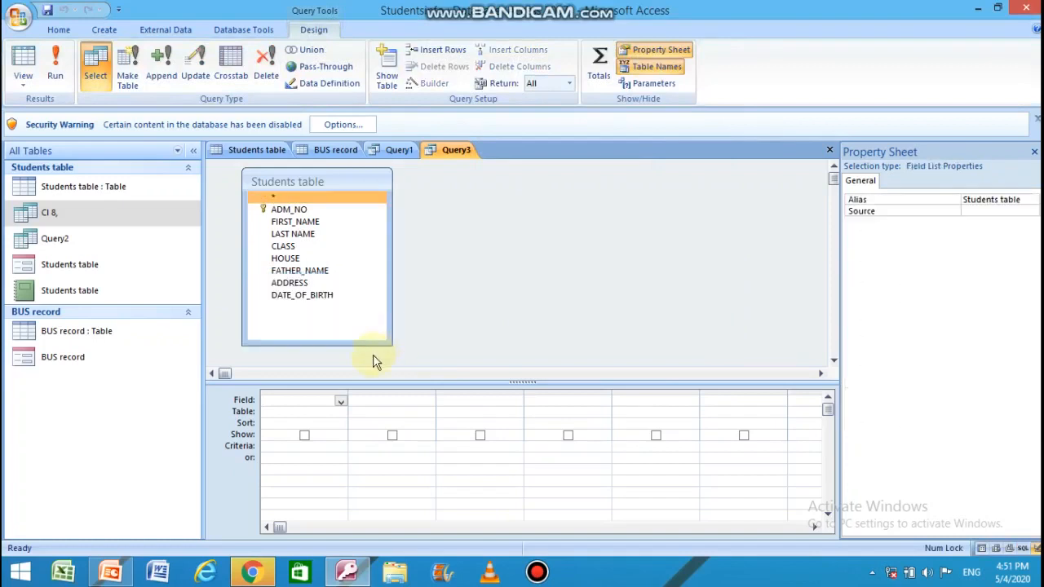
Add the ADM_NO, FIRST_NAME, CLASS and HOUSE fields to the first four columns of the query grid.
click(341, 401)
click(320, 424)
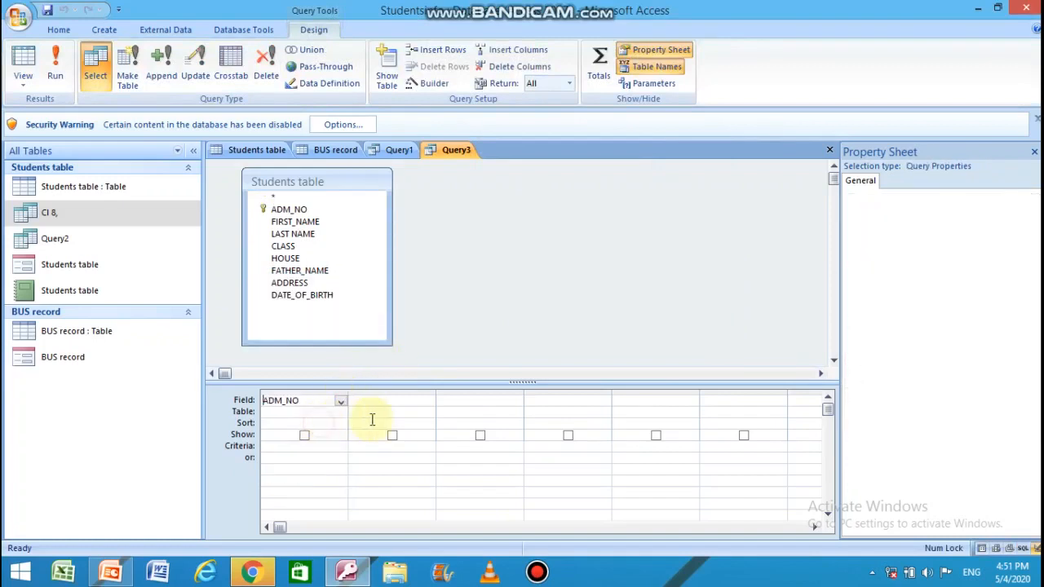
click(430, 402)
click(429, 402)
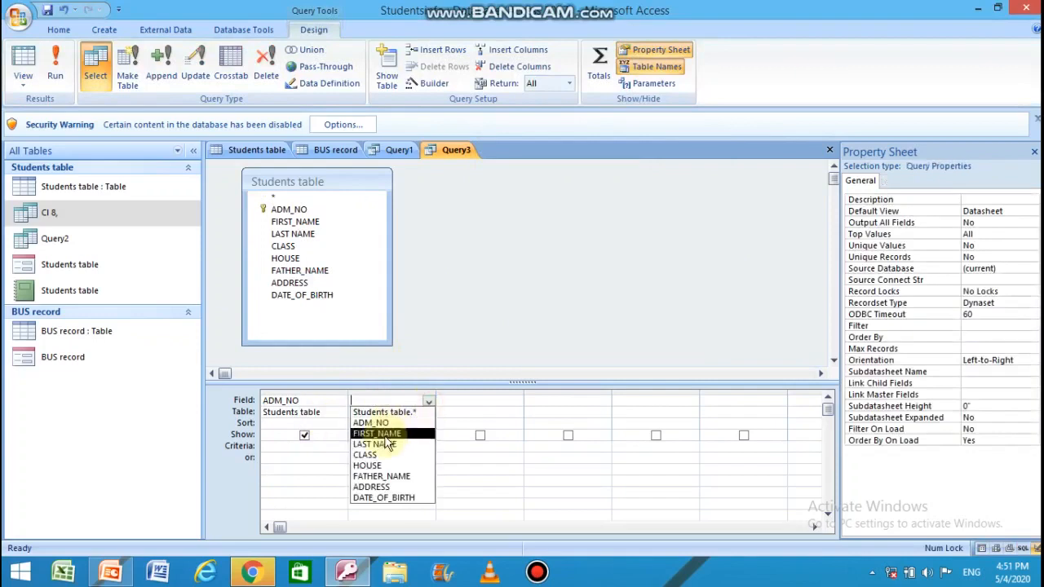
click(396, 433)
click(448, 401)
click(518, 402)
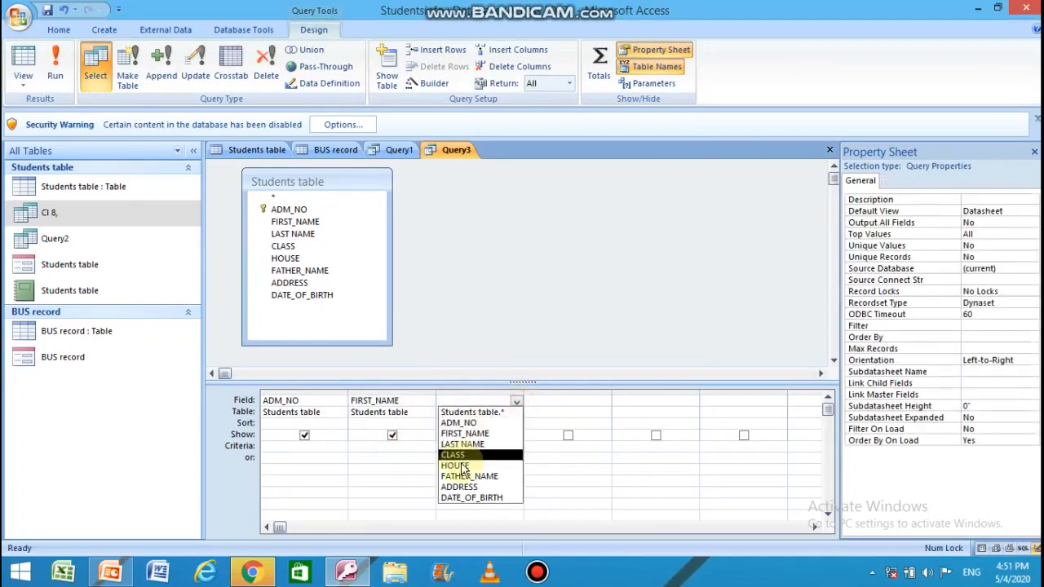
click(461, 458)
click(551, 398)
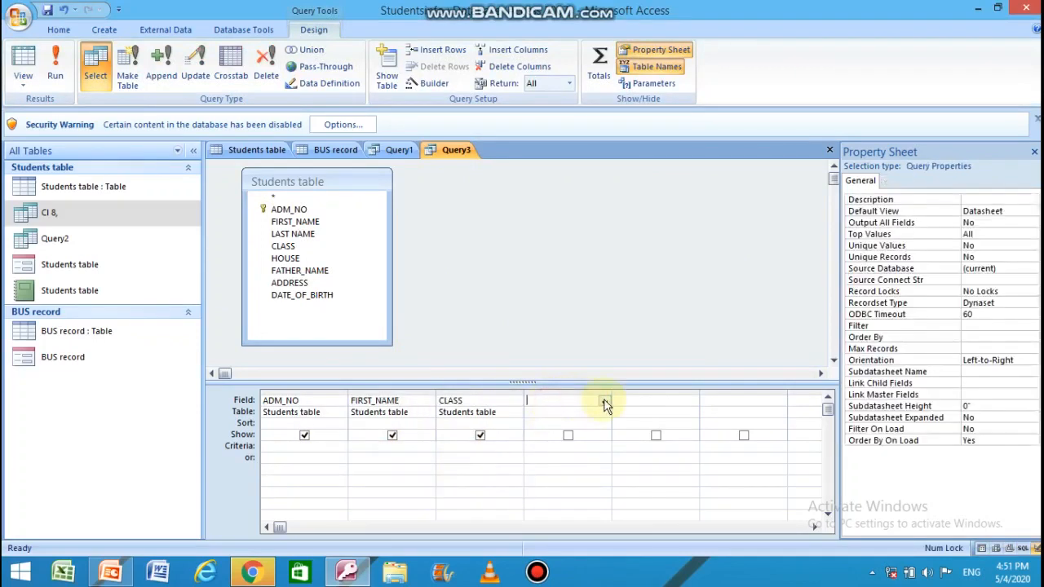
click(604, 401)
click(562, 465)
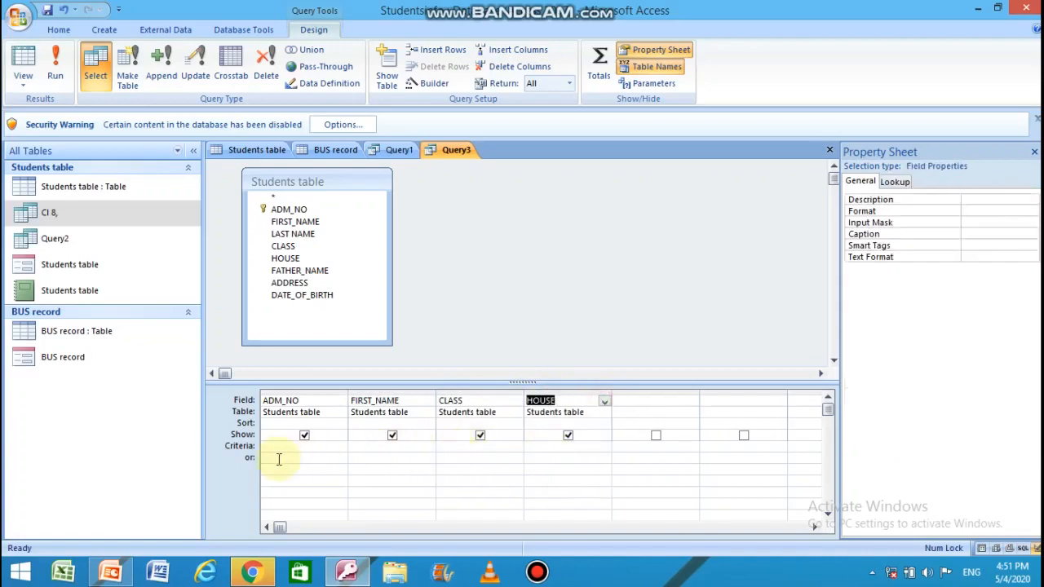
Set the criteria to =8 for CLASS and =BLUE for HOUSE on the same criteria row.
click(455, 446)
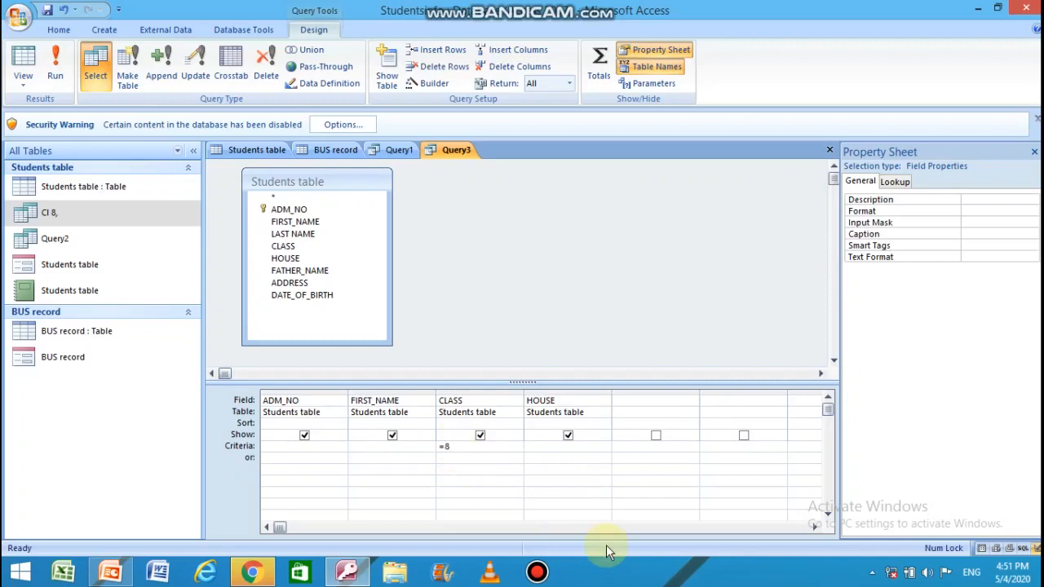
click(545, 445)
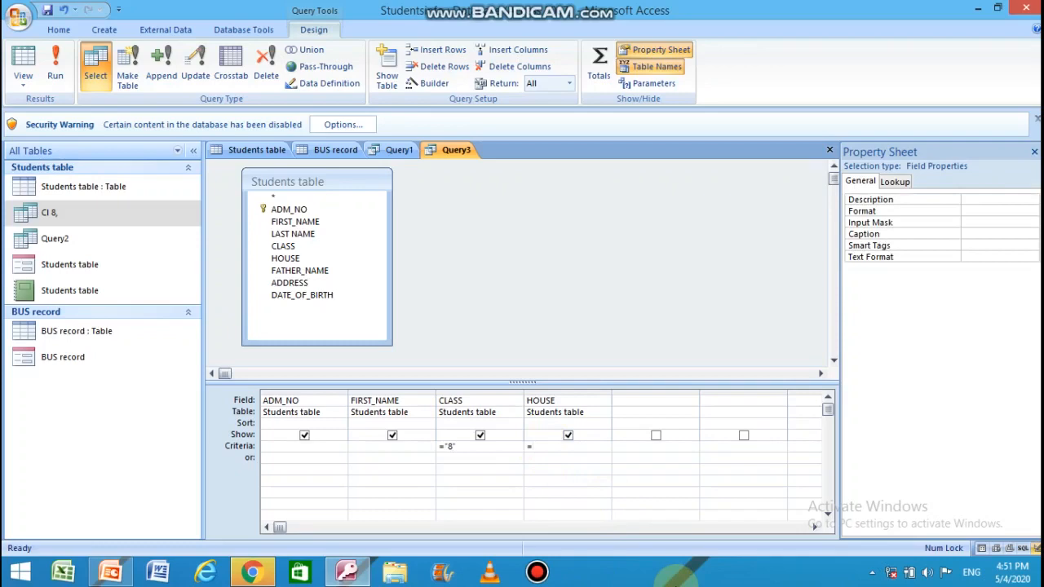
text(=BLUE)
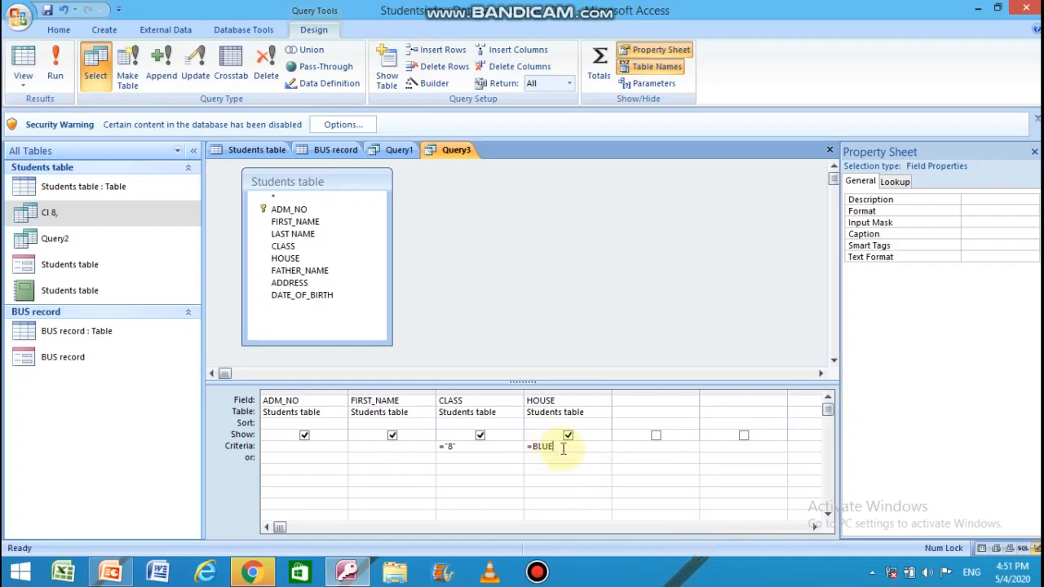
Check the CLASS and HOUSE values in the Students table against the criteria, and run the new query.
click(275, 158)
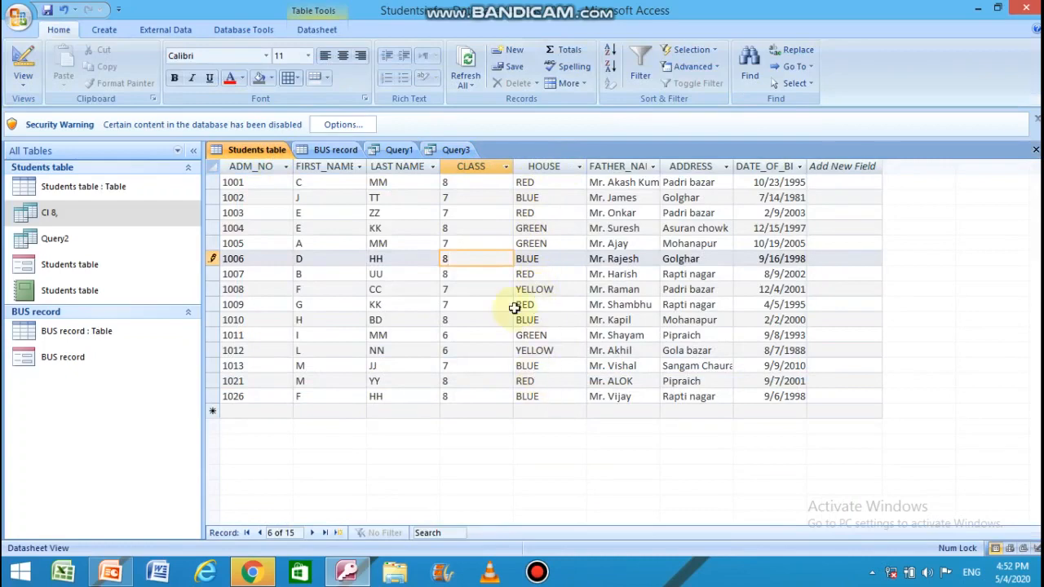
click(457, 154)
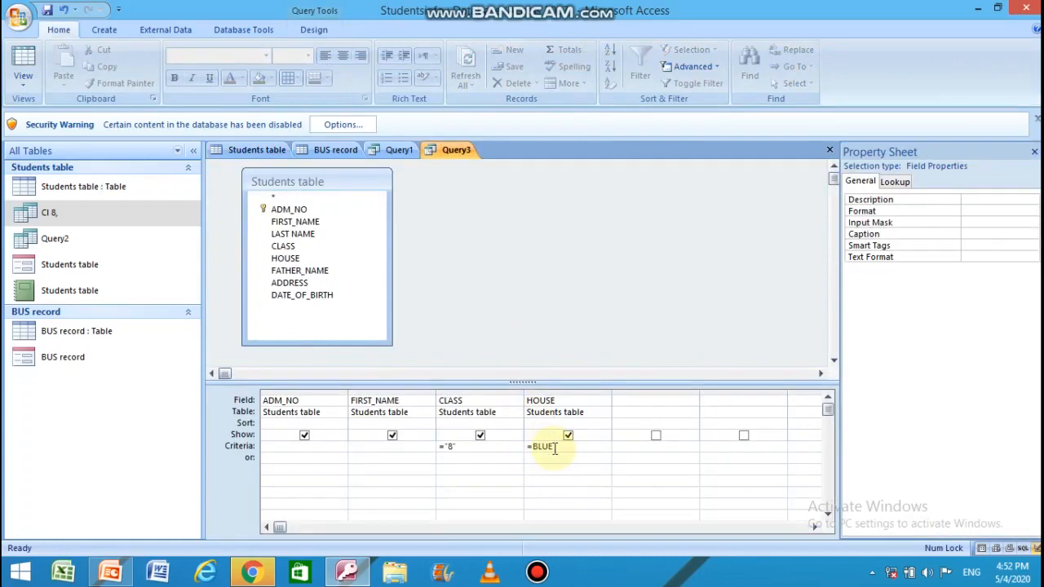
click(269, 152)
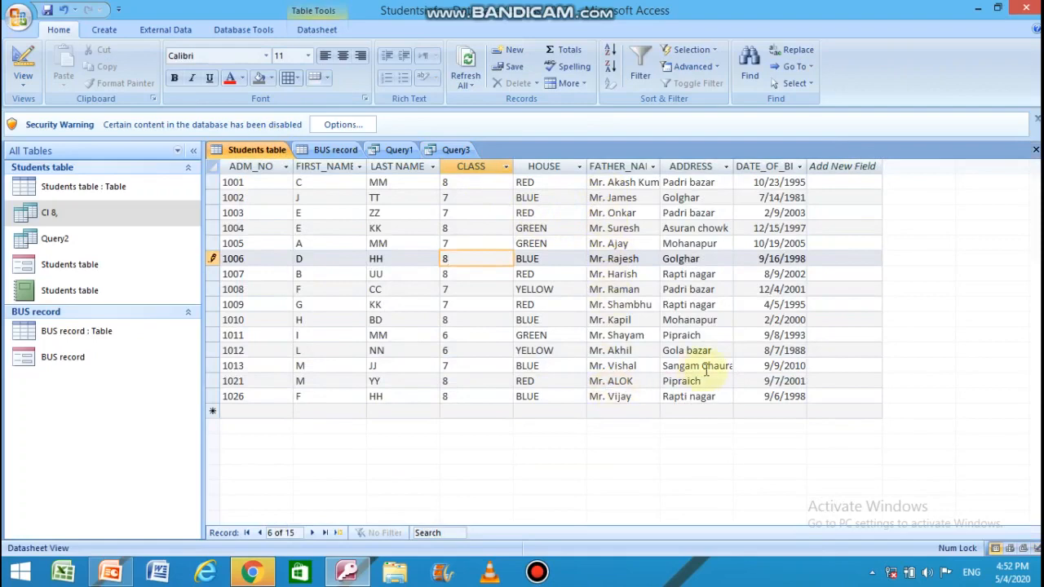
click(458, 152)
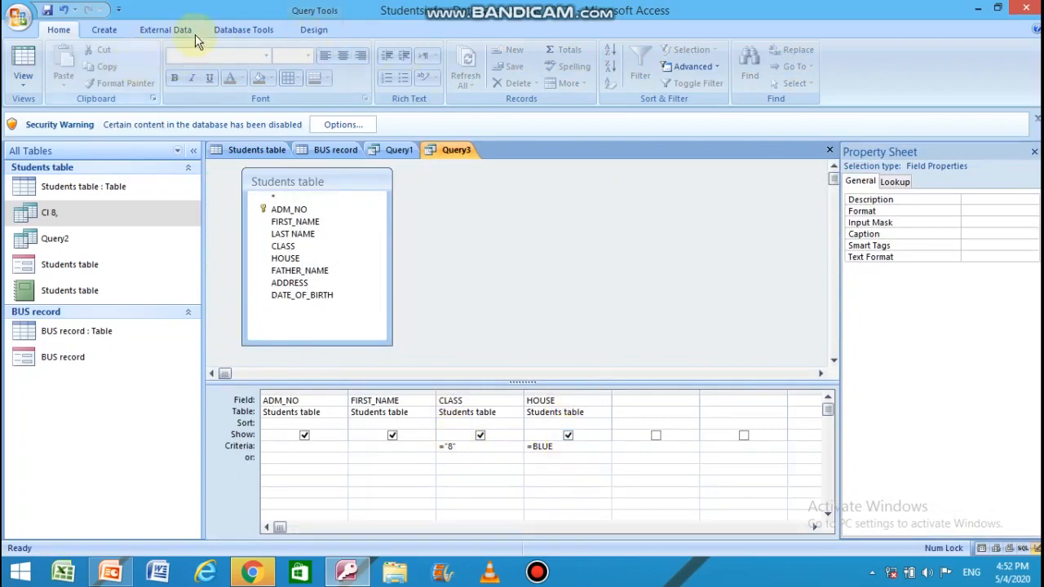
click(315, 32)
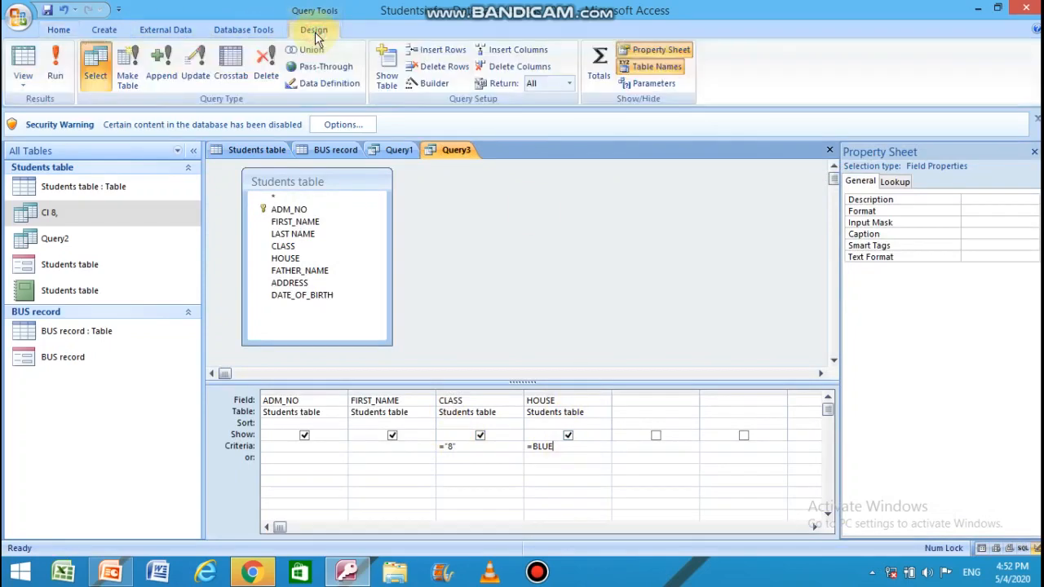
click(56, 65)
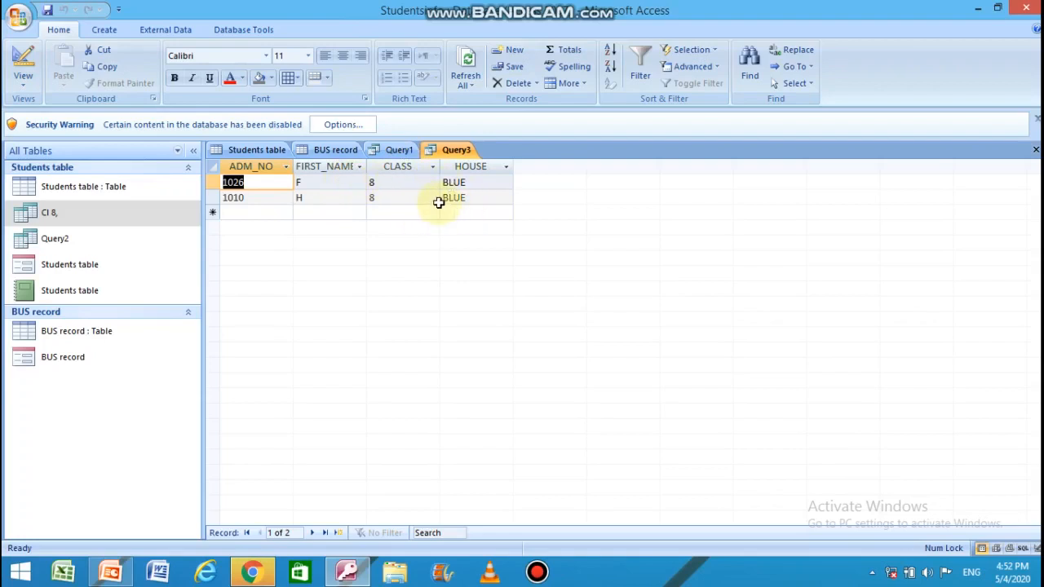
Commit the pending CLASS edit in the Students table by moving to another record, and return to the query results.
click(276, 150)
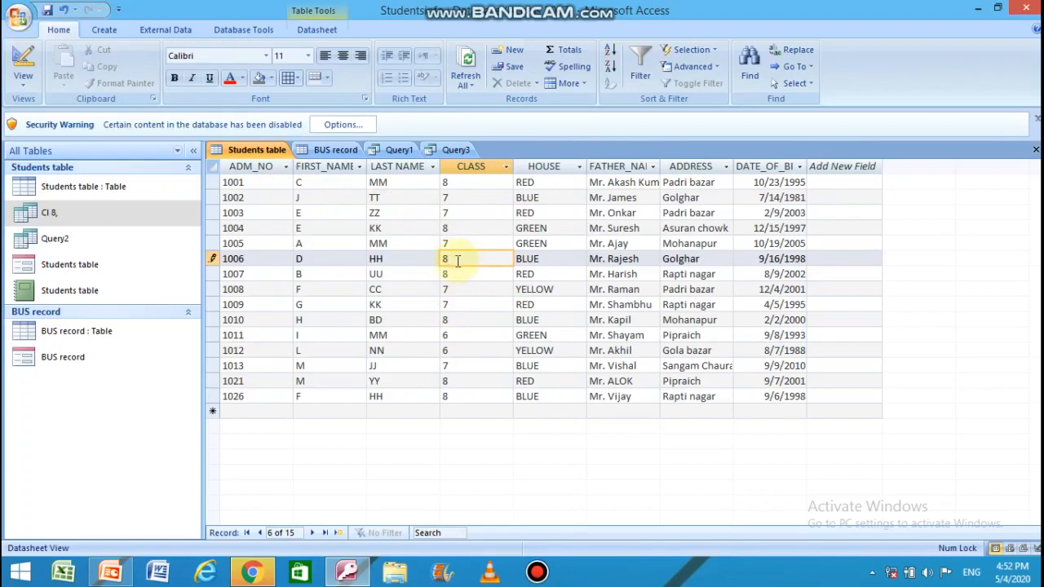
click(408, 367)
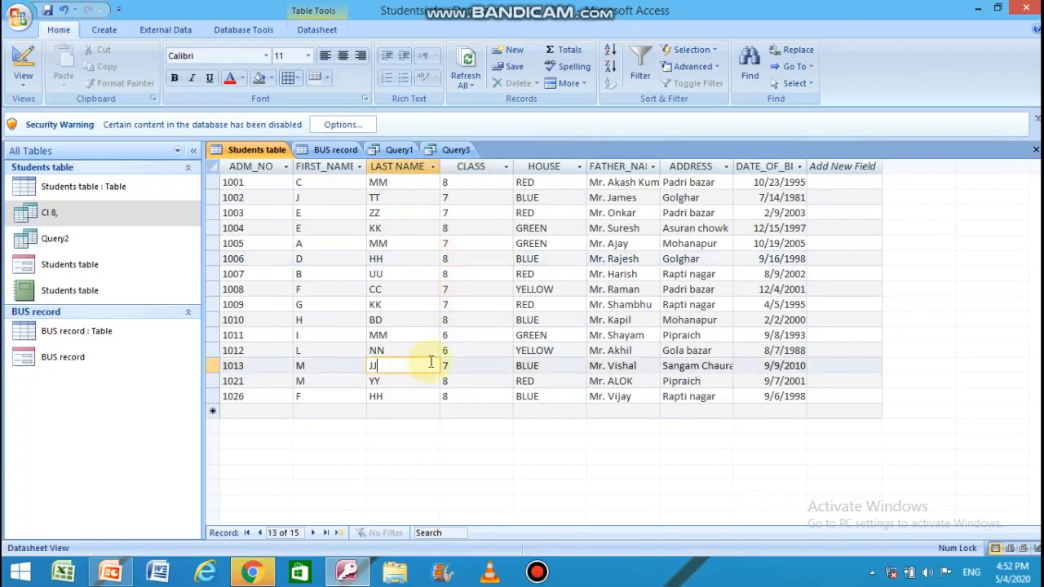
click(441, 153)
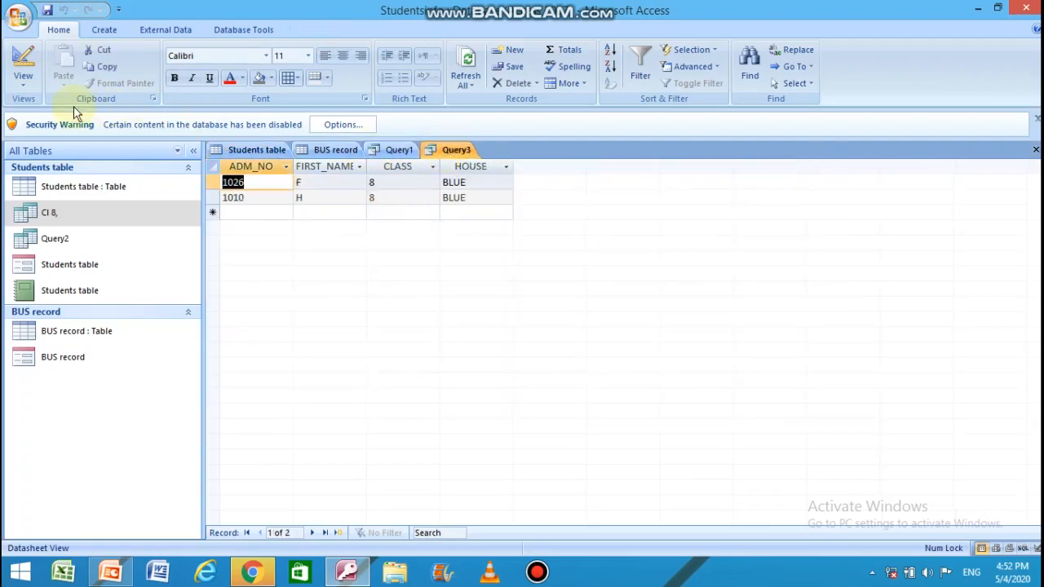
Save the new query as Query3.
click(47, 10)
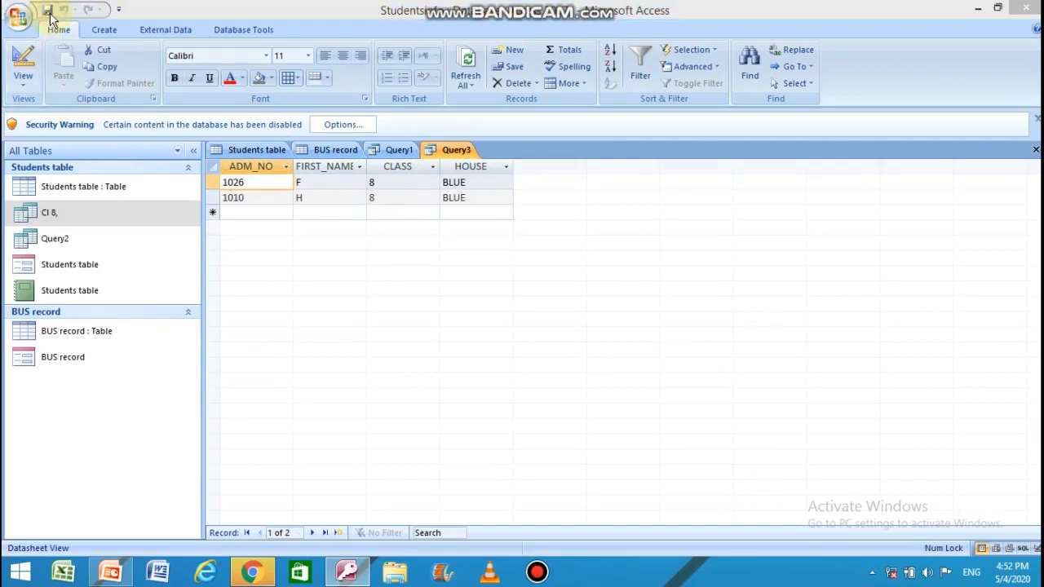
click(522, 226)
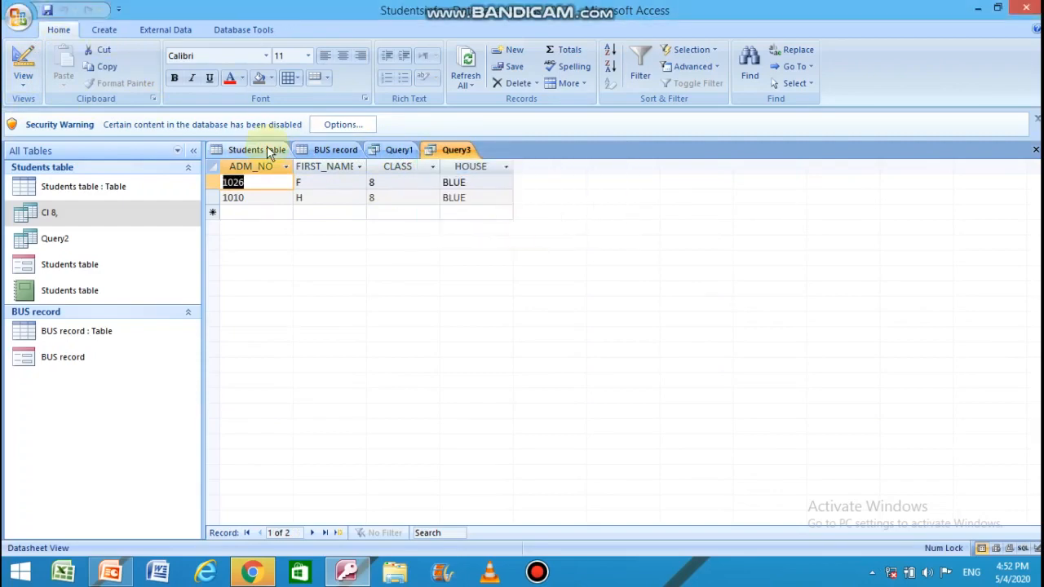
Review the Students table, return Query3 to Design view and run it again to refresh its results.
click(263, 149)
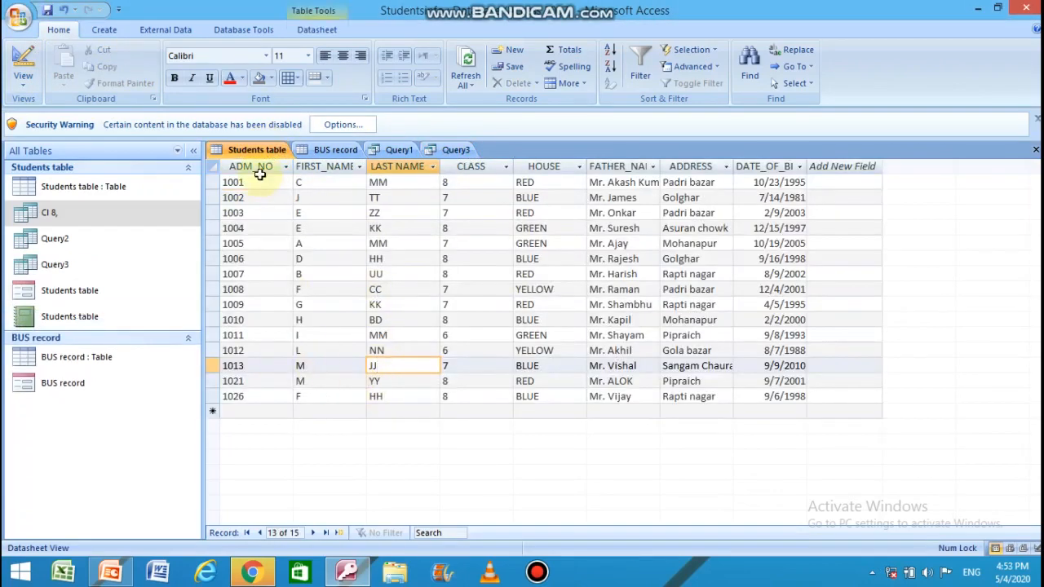
click(260, 167)
click(253, 181)
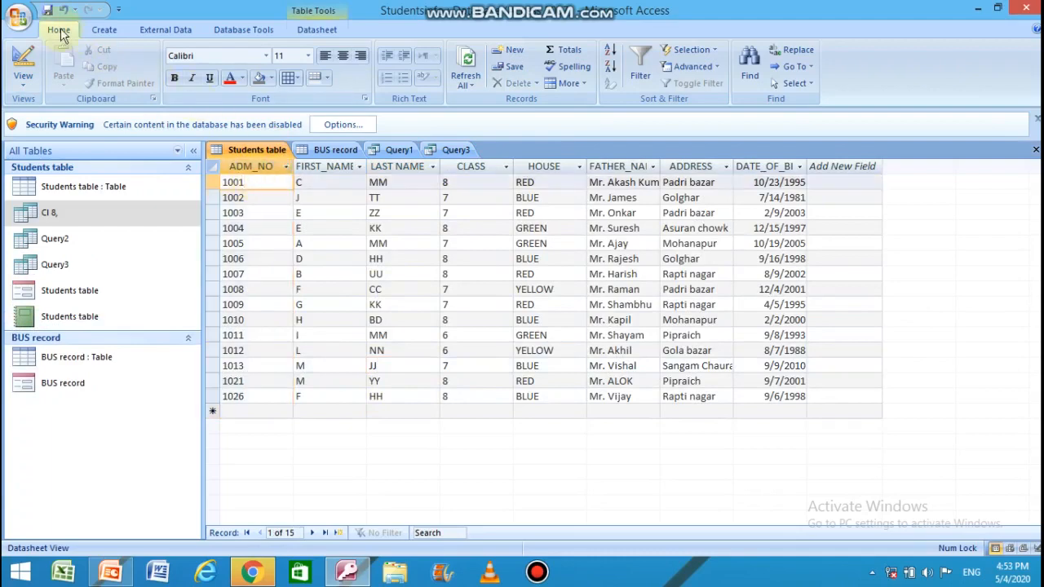
click(454, 153)
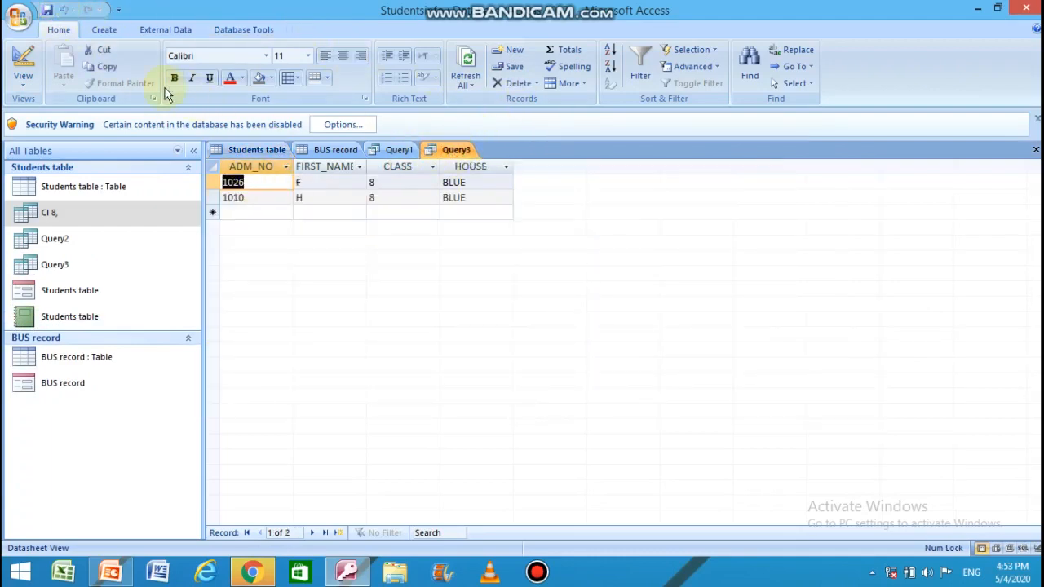
click(23, 83)
click(45, 243)
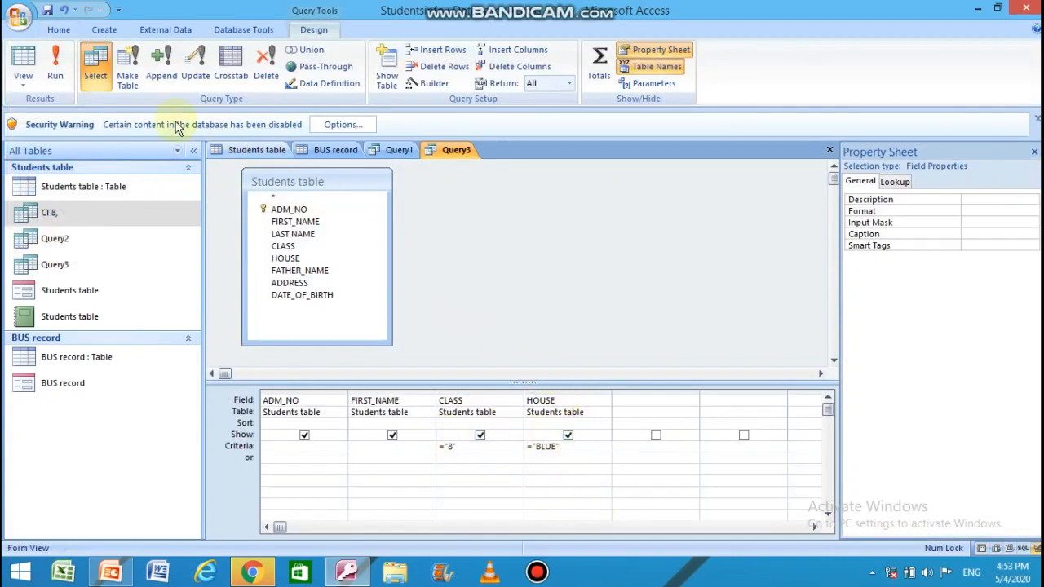
click(60, 76)
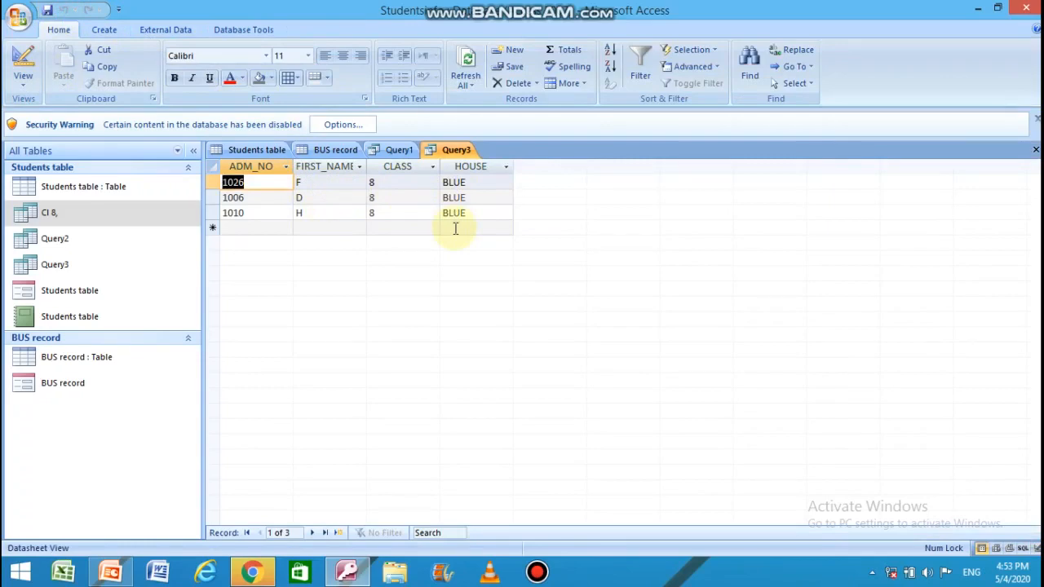
Compare the Query3 results with the class 8, BLUE house records in the Students table.
click(262, 154)
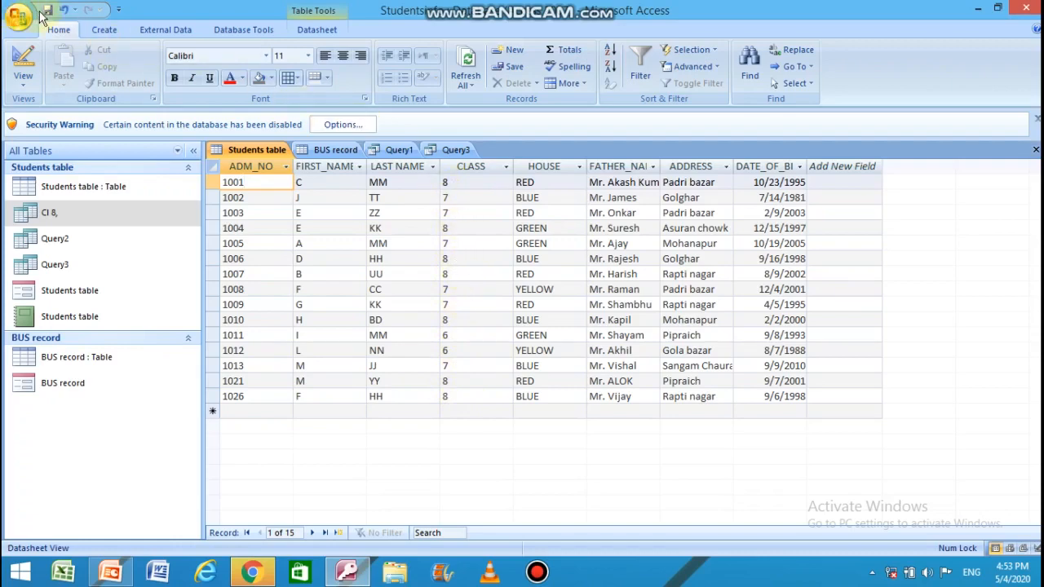
click(444, 151)
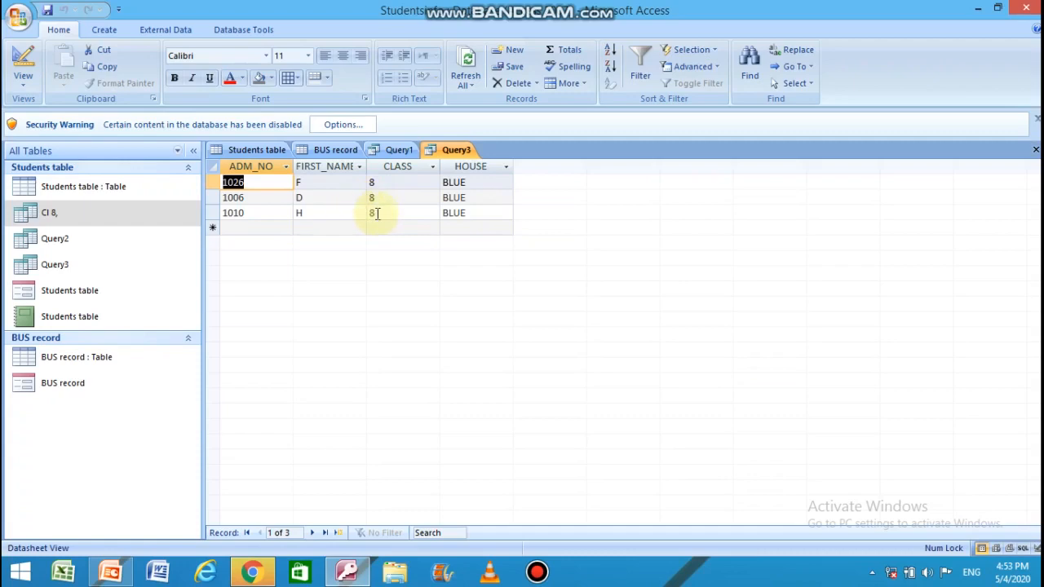
click(275, 150)
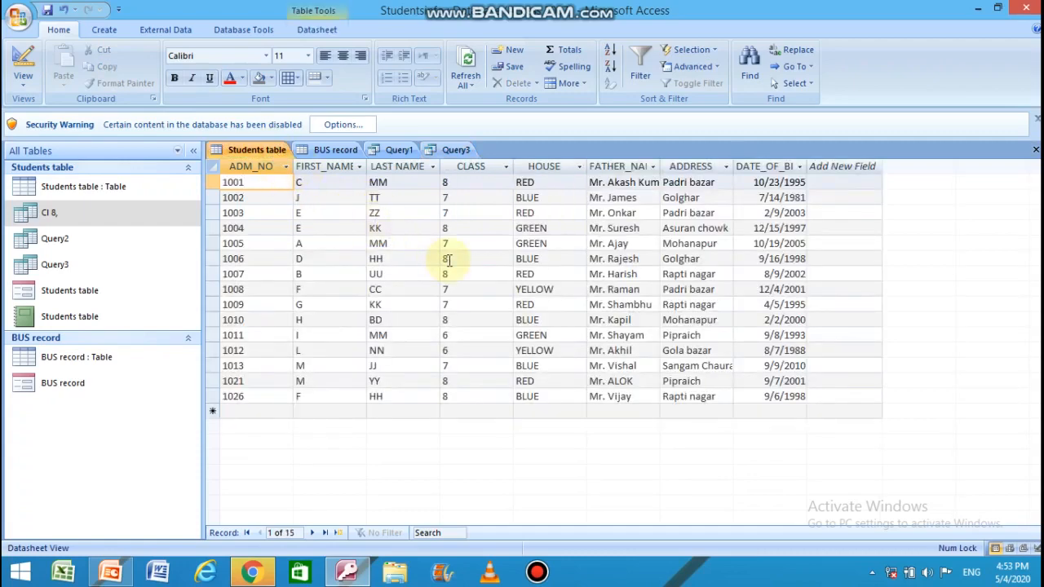
click(428, 155)
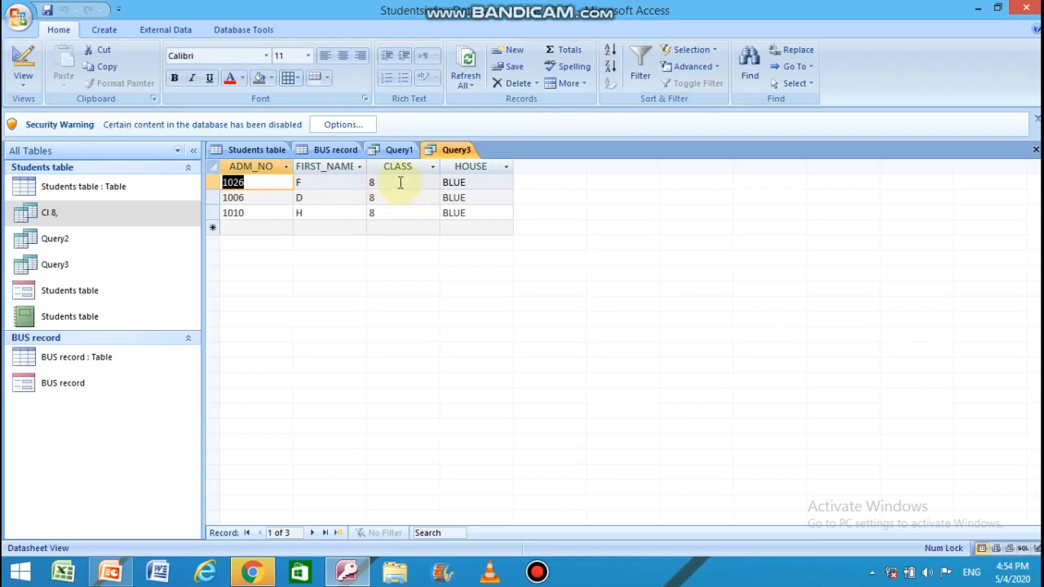
Return Query3 to Design view, and start a new query design based on the Students table with its field list enlarged.
click(23, 78)
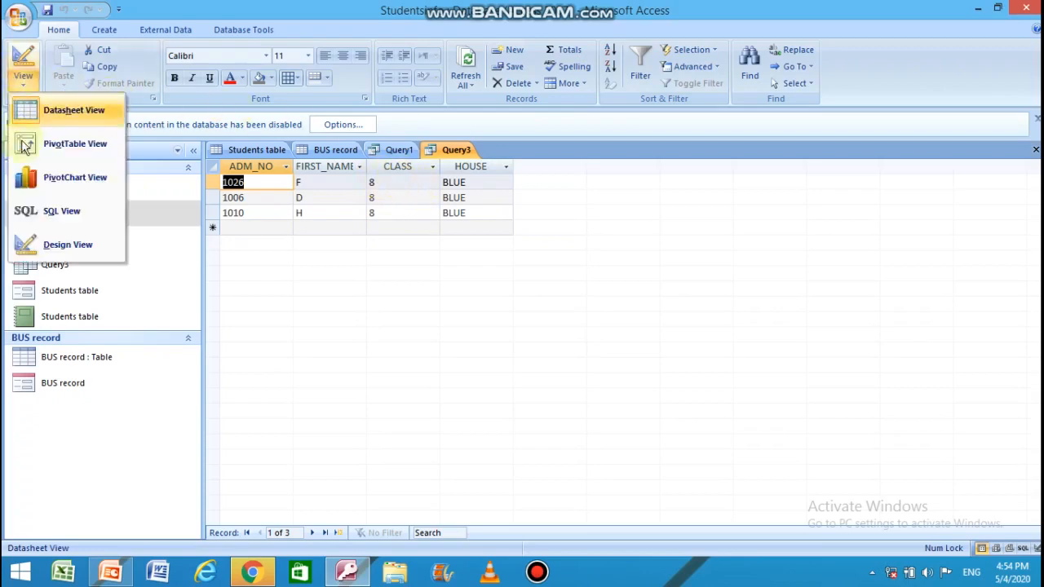
click(25, 245)
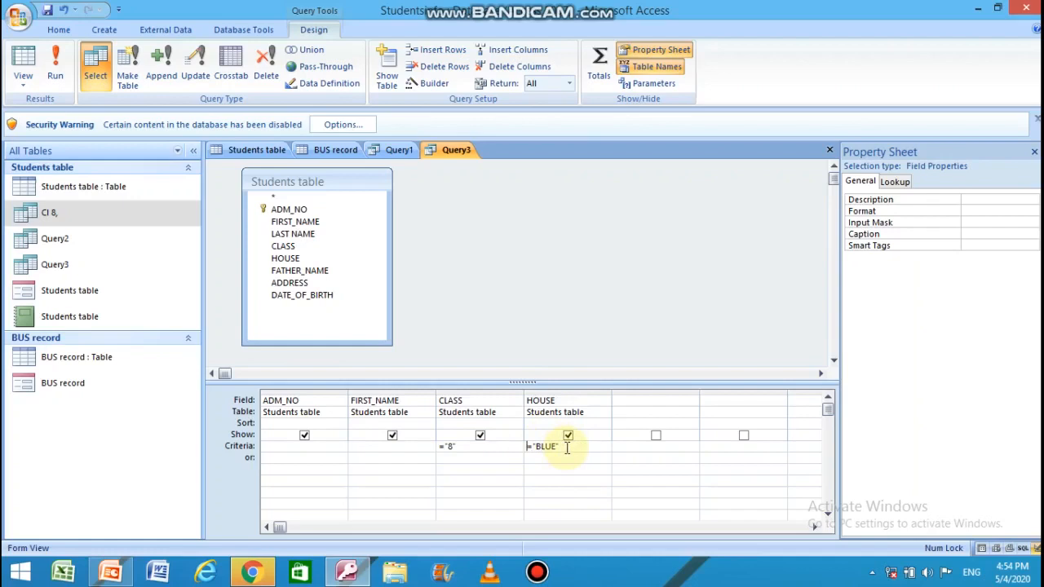
click(103, 31)
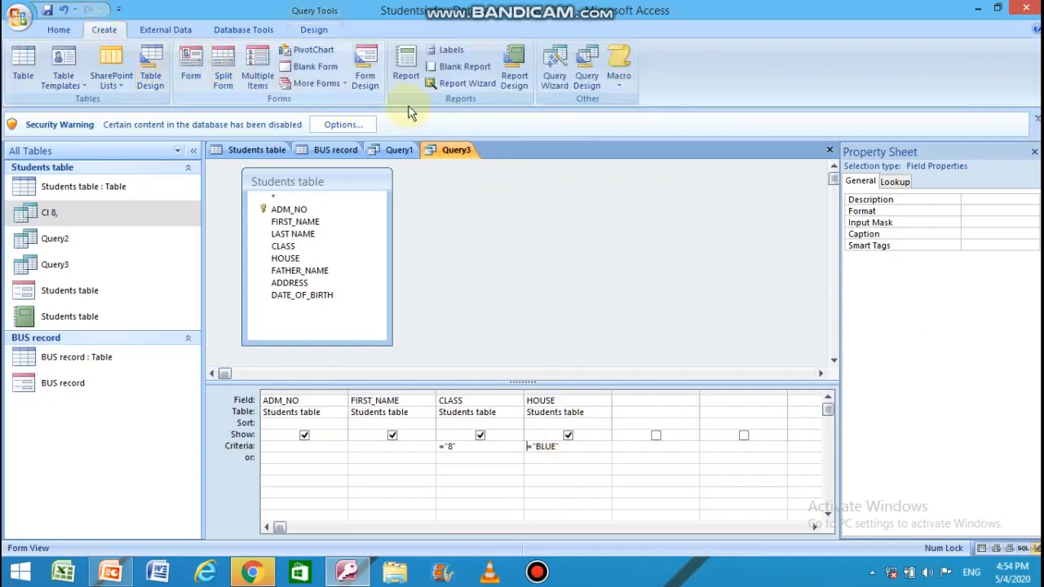
click(588, 84)
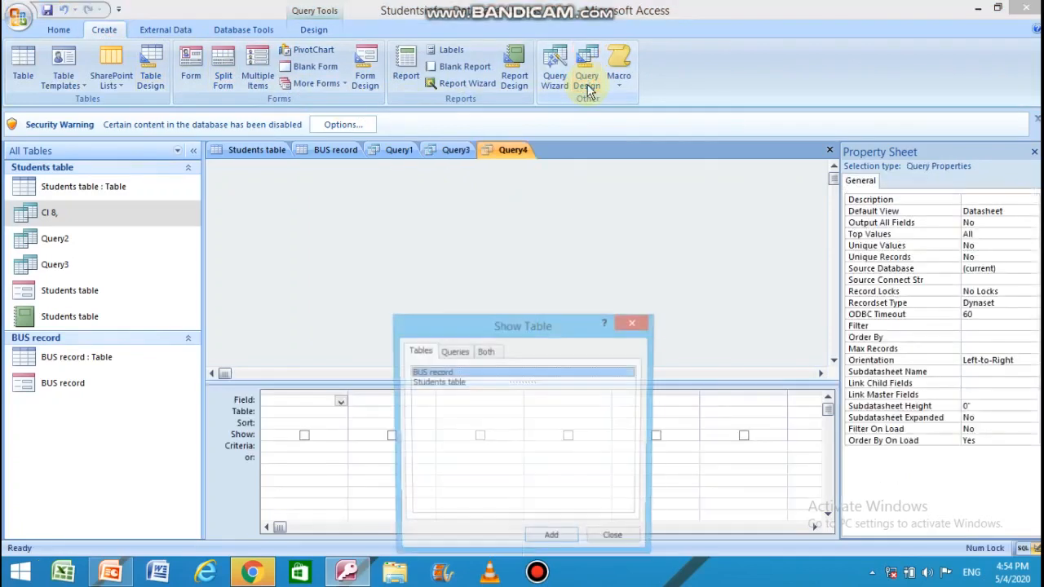
drag(491, 324, 592, 208)
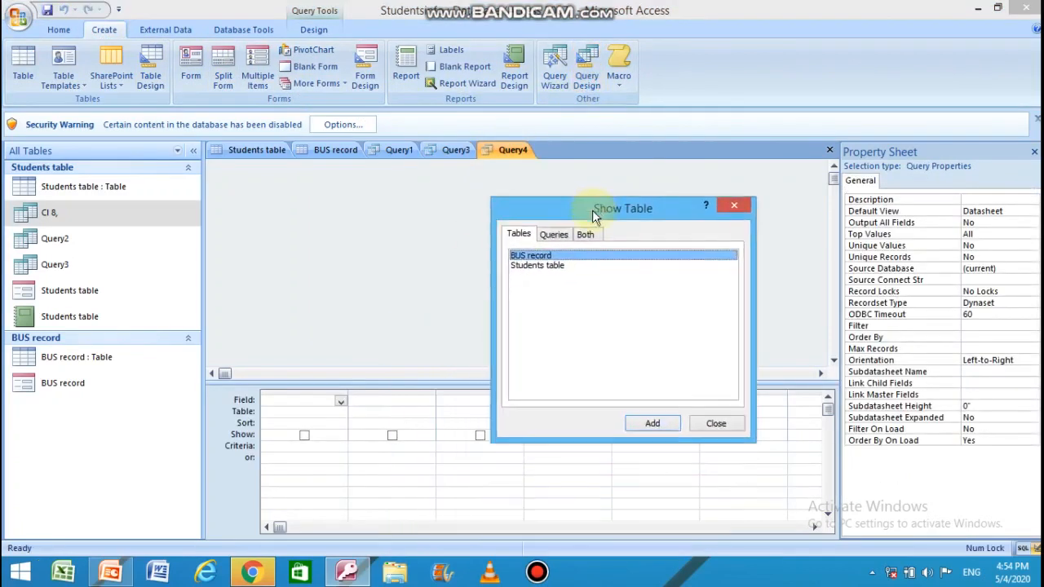
click(554, 274)
click(651, 425)
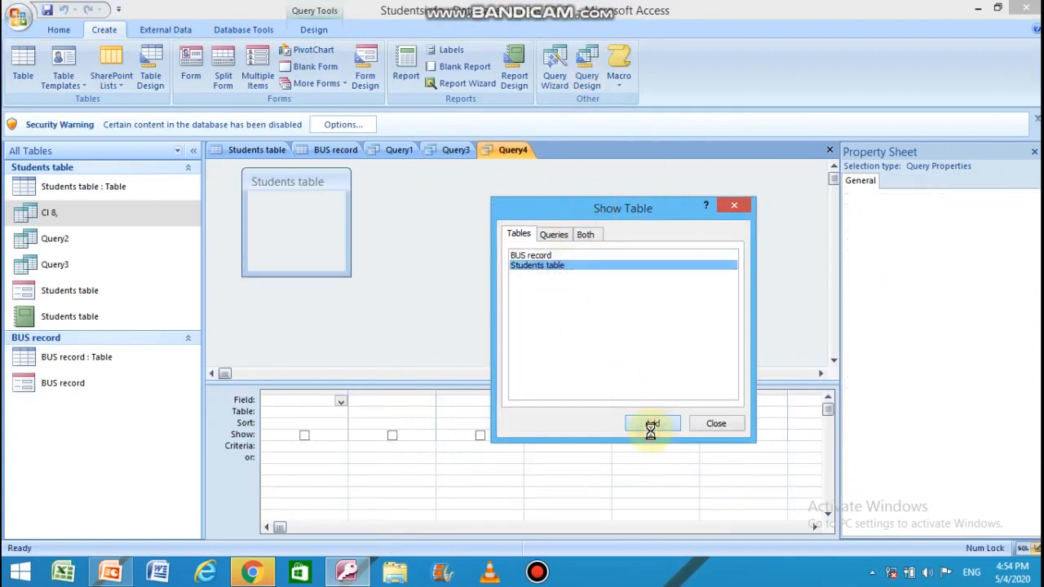
click(711, 424)
drag(343, 273, 392, 347)
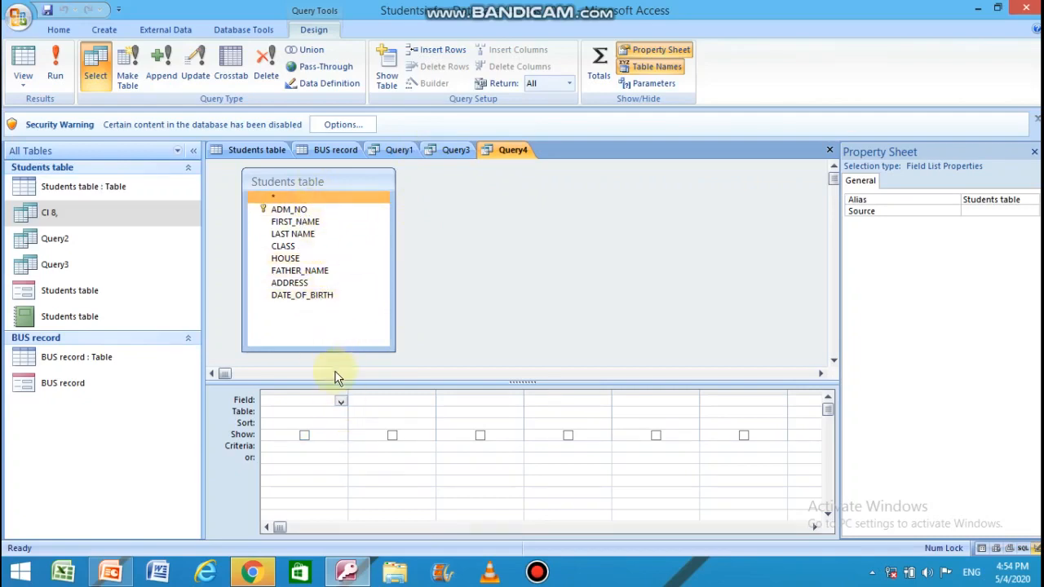
Add the ADM_NO, FIRST_NAME and ADDRESS fields to the new query's design grid.
click(341, 406)
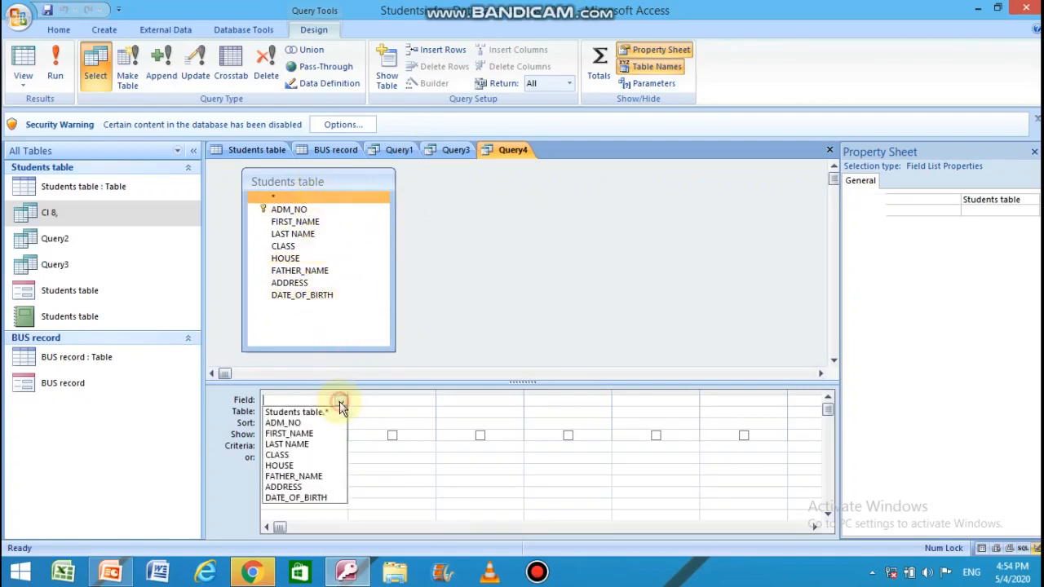
click(281, 423)
click(370, 401)
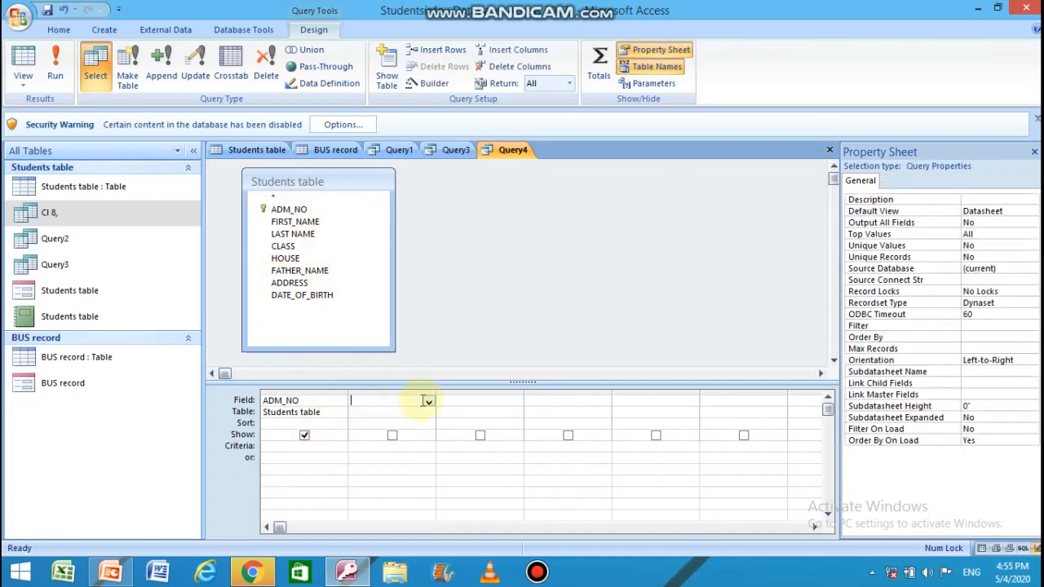
click(428, 401)
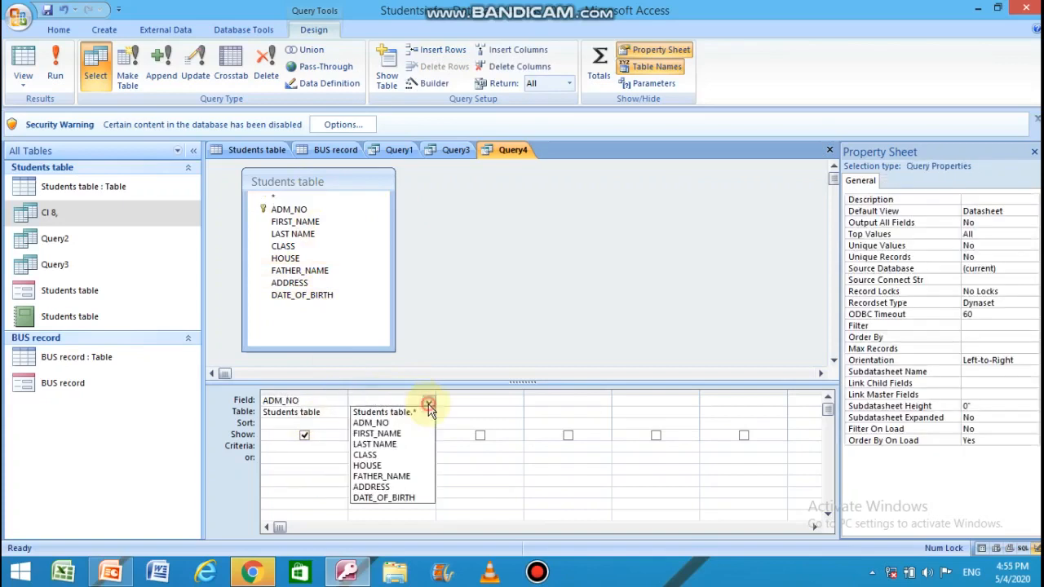
click(387, 433)
click(492, 399)
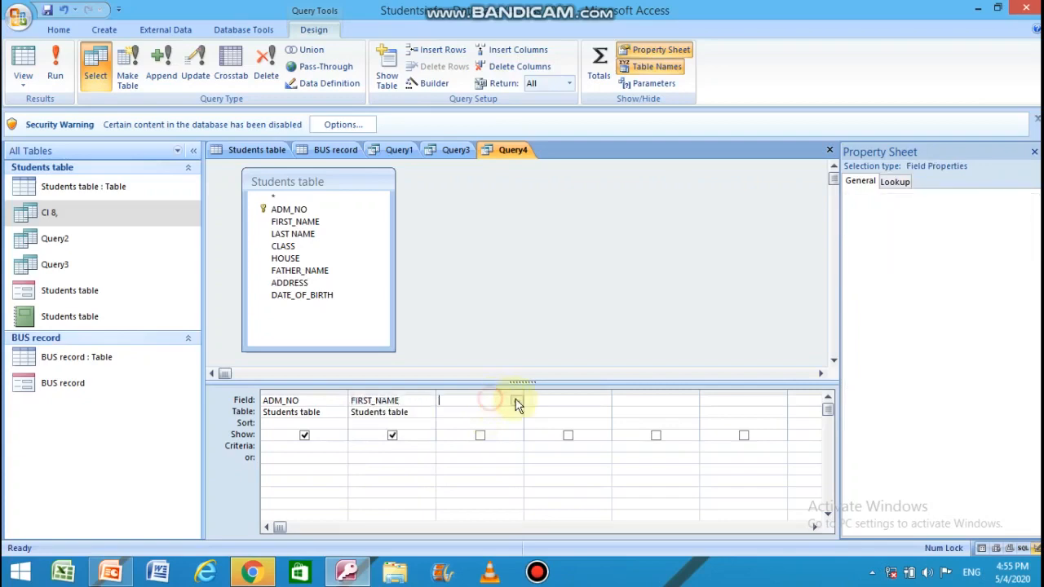
click(516, 401)
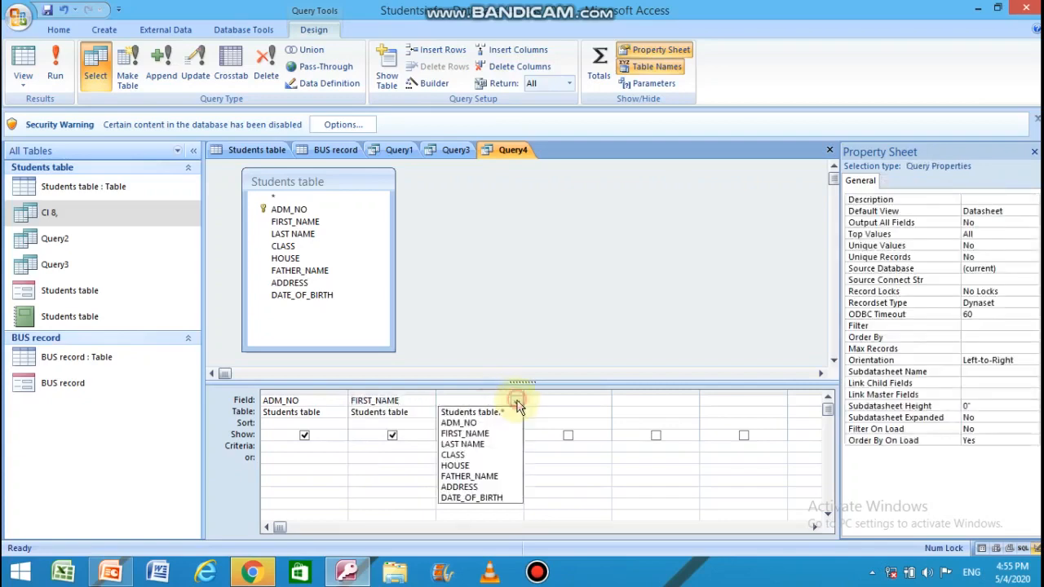
click(461, 488)
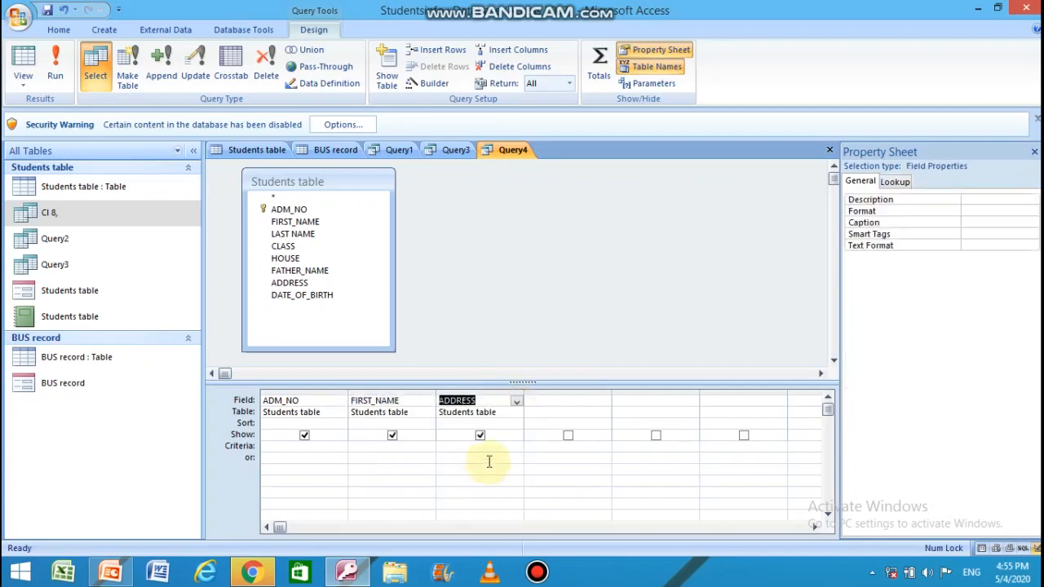
Set the ADM_NO criterion to >=1001 And <=1010.
click(282, 447)
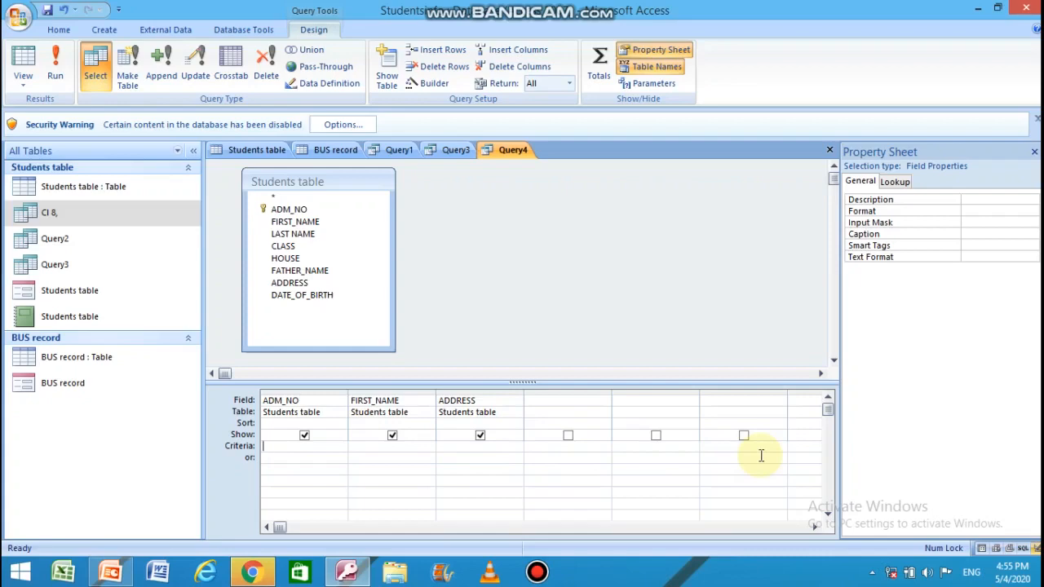
text(>=1001 AND <=1010)
click(745, 446)
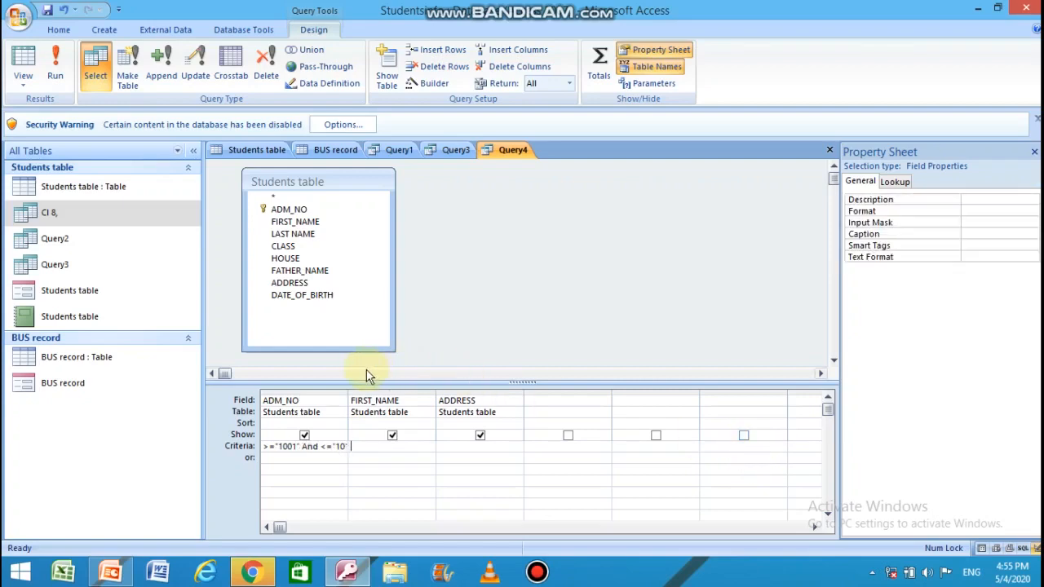
key(shift+Tab)
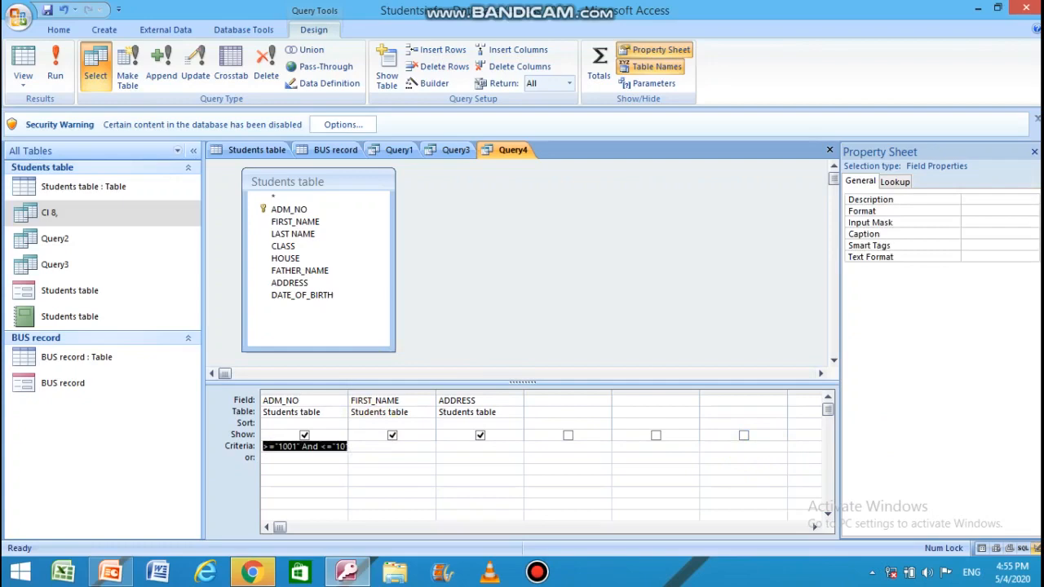
key(Left)
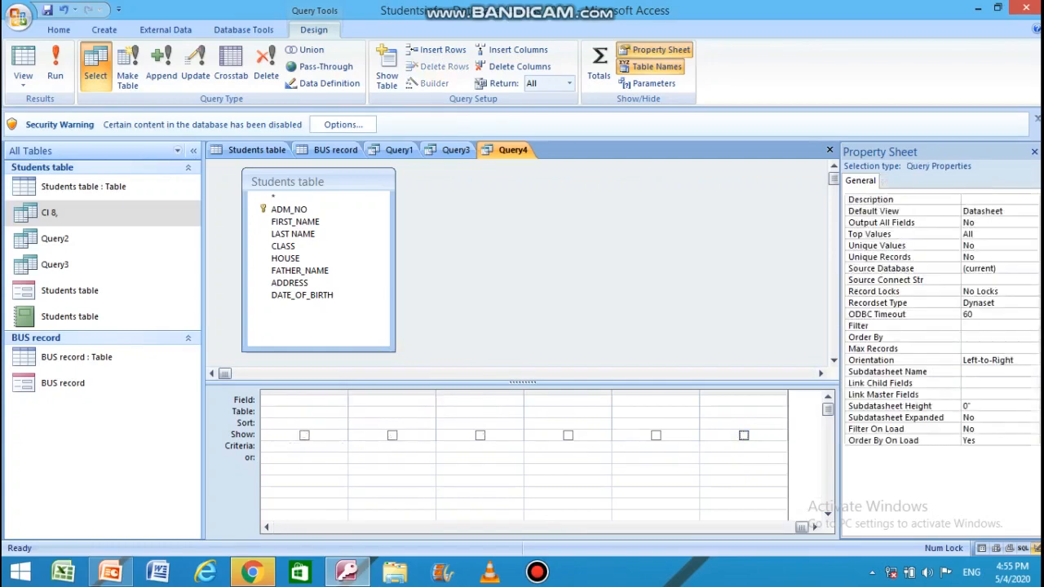
click(267, 527)
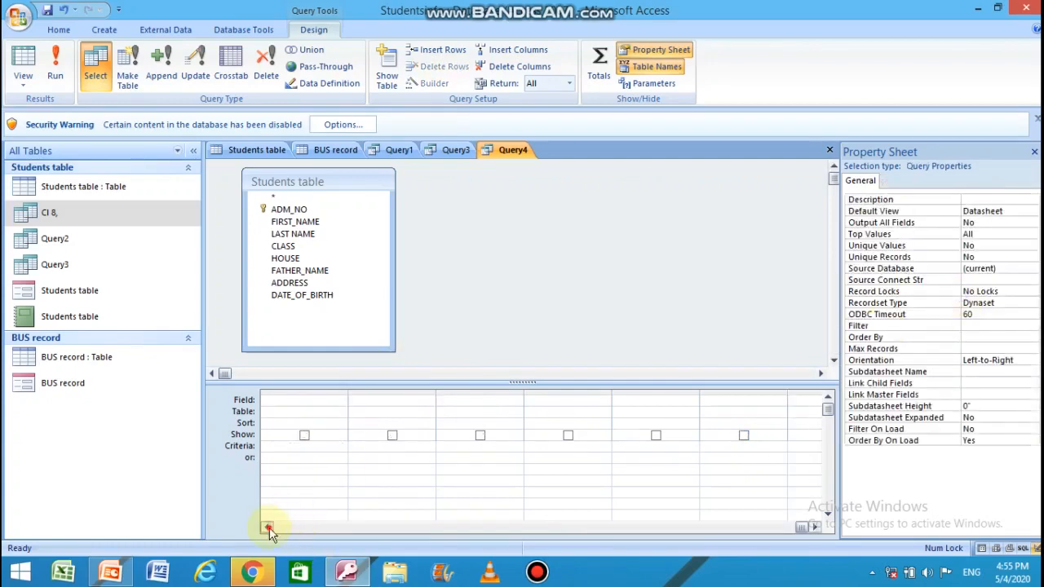
click(799, 526)
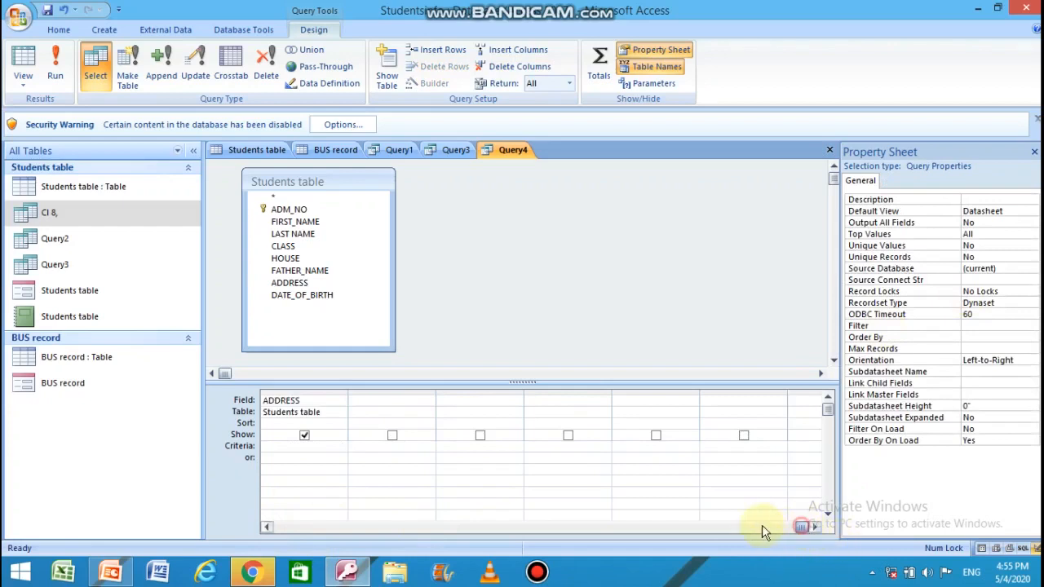
drag(764, 531, 298, 522)
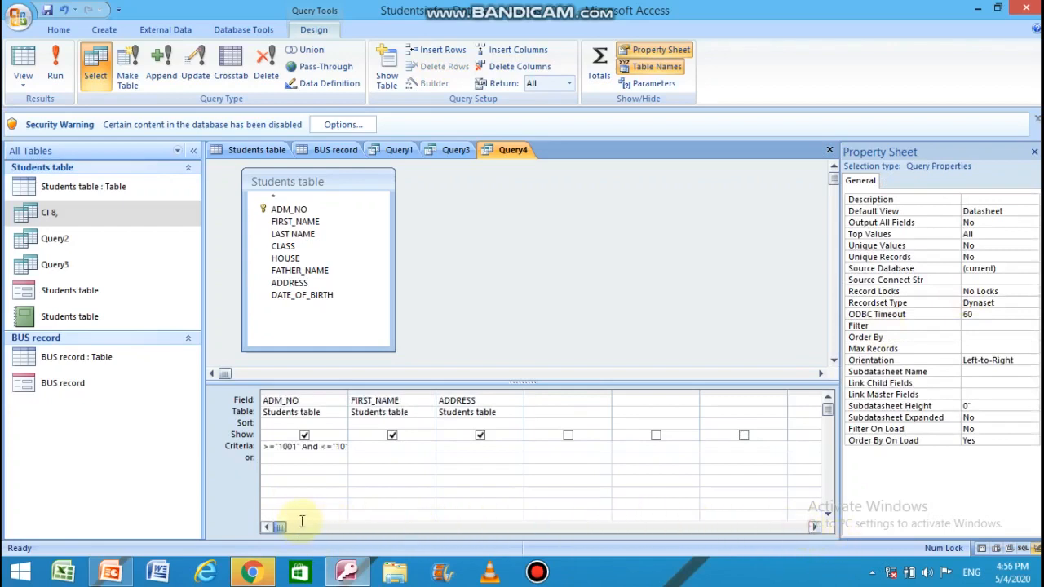
click(308, 449)
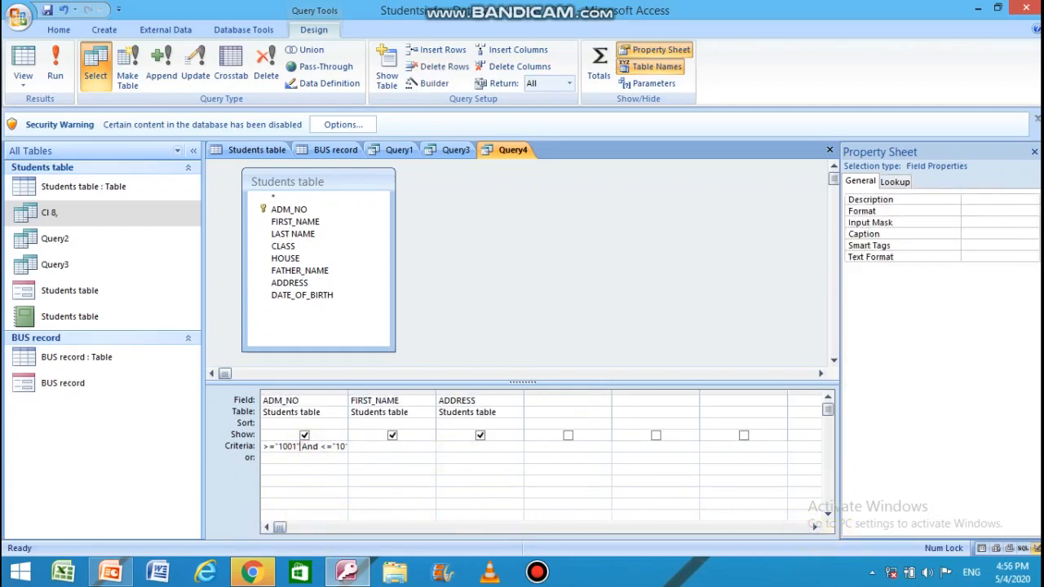
key(Left)
key(Left)
key(Left)
key(Left)
key(Left)
key(Left)
key(Left)
key(Left)
key(Left)
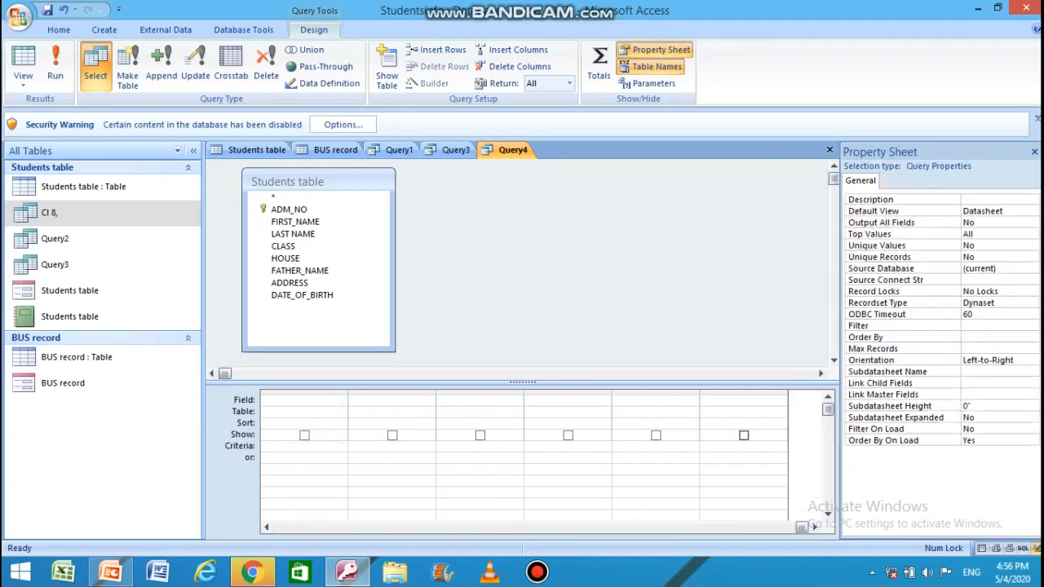
click(295, 446)
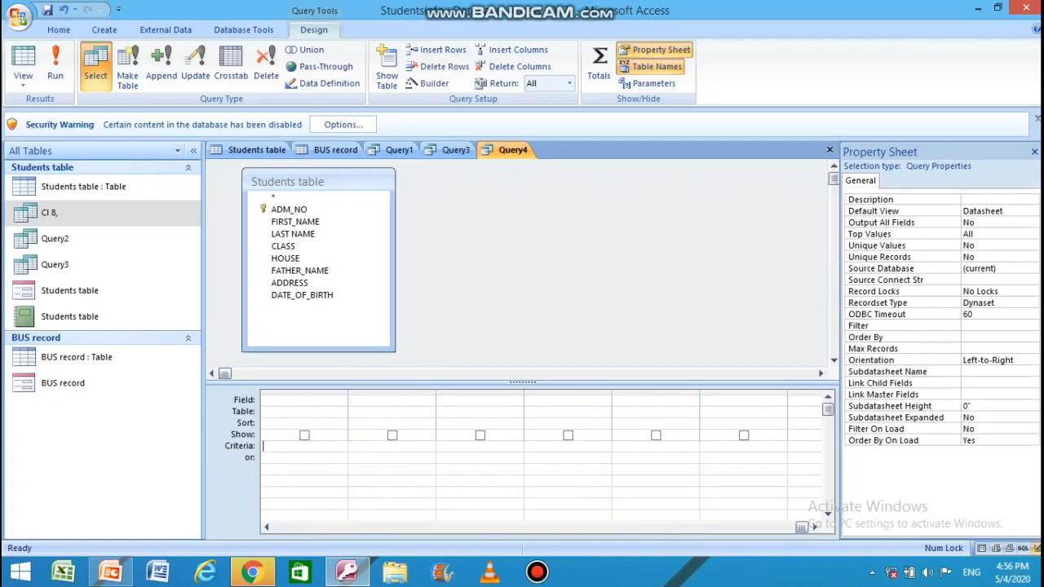
key(Left)
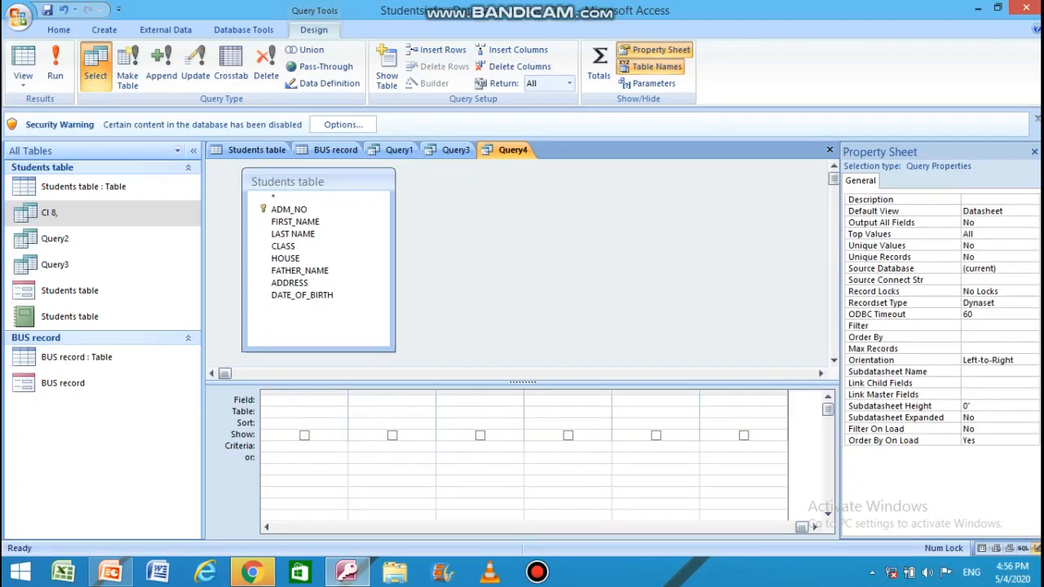
key(Right)
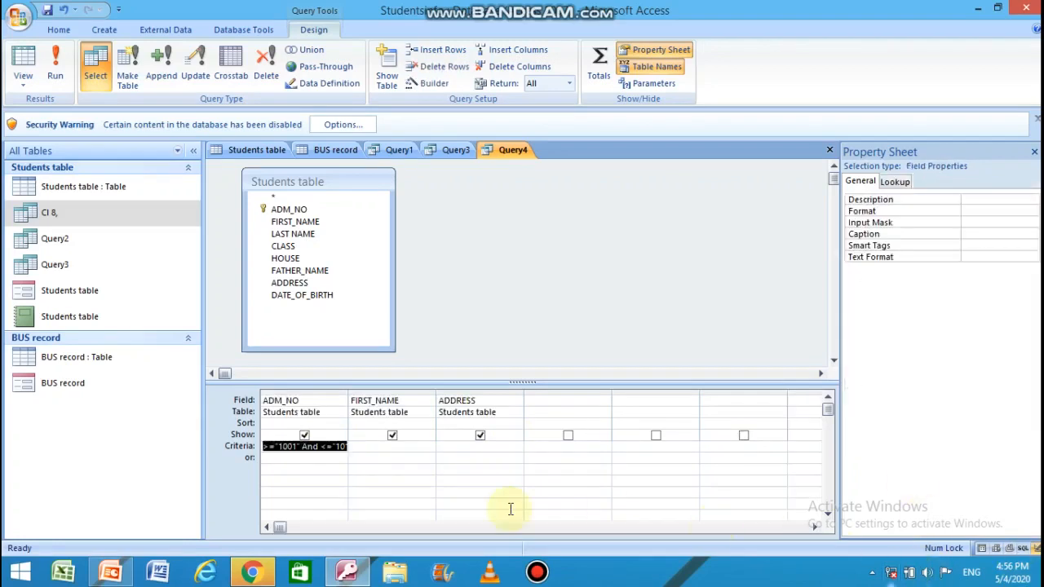
Read through the whole ADM_NO criterion, checking its lower limit, the And operator and its upper limit.
click(284, 446)
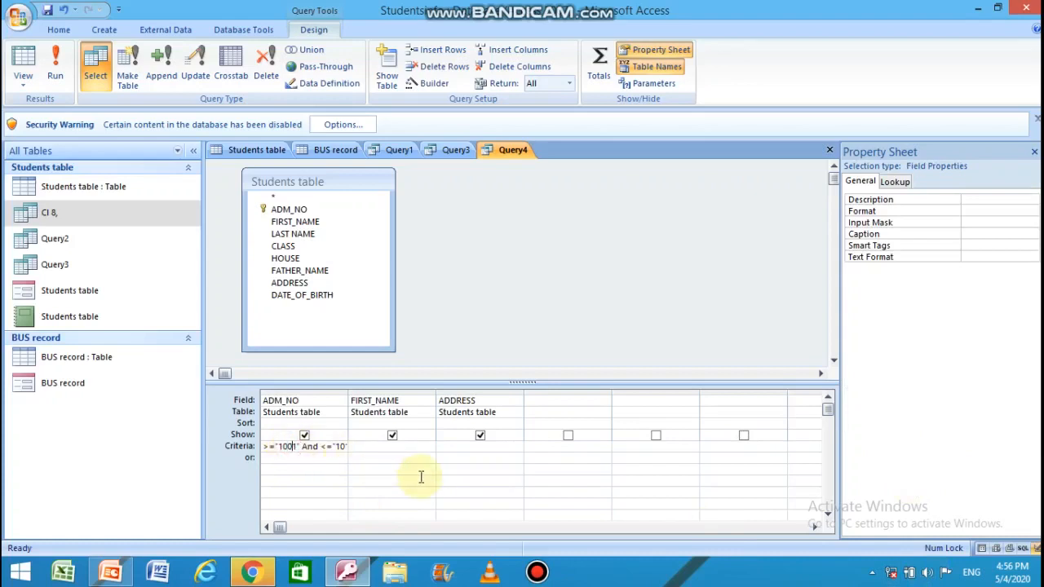
key(Right)
key(Right)
key(Right)
key(Right)
key(Right)
key(Right)
key(Right)
key(Right)
key(Right)
key(Right)
text(01)
key(Left)
key(Left)
key(Left)
key(Left)
key(Left)
key(Left)
key(Left)
key(Left)
key(Left)
key(Left)
key(Left)
key(Left)
key(Right)
key(Right)
key(Right)
key(Right)
key(Right)
key(Right)
key(Right)
key(Right)
key(Right)
key(Right)
key(Right)
key(Right)
key(Right)
key(Right)
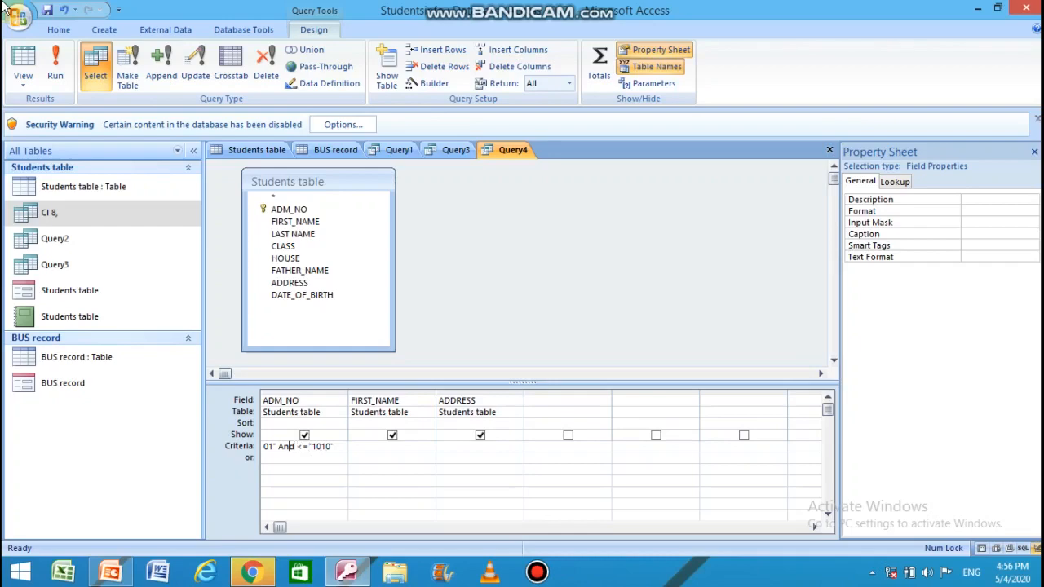
key(Right)
key(Right)
key(Right)
key(Right)
key(Left)
key(Left)
key(Left)
key(Right)
key(Right)
key(Right)
key(Right)
key(Right)
key(Right)
key(Right)
key(Right)
key(Right)
key(Left)
key(Left)
key(Left)
key(Left)
key(Left)
key(Left)
key(Left)
key(Right)
key(Right)
key(Right)
key(Right)
key(Right)
key(Right)
key(Right)
key(Right)
key(Right)
key(Right)
key(Right)
key(Right)
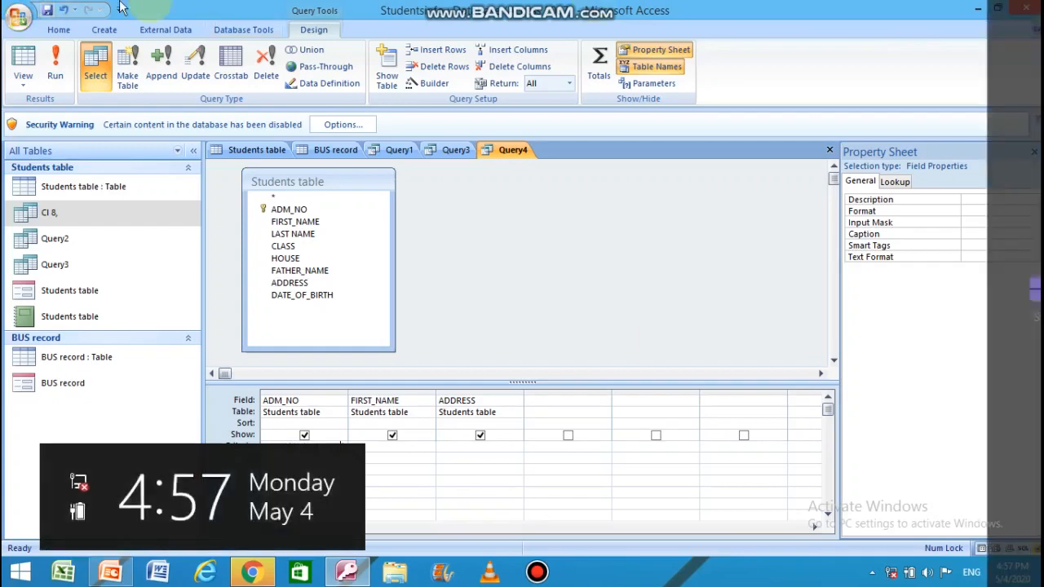
Run the new query to list the students in the admission number range, and return it to Design view.
click(55, 79)
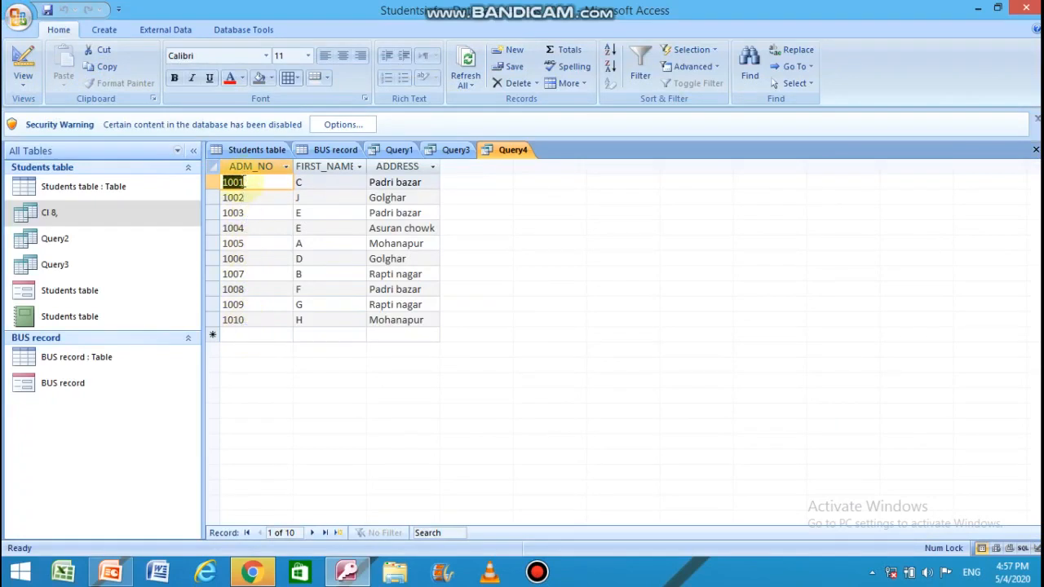
click(24, 75)
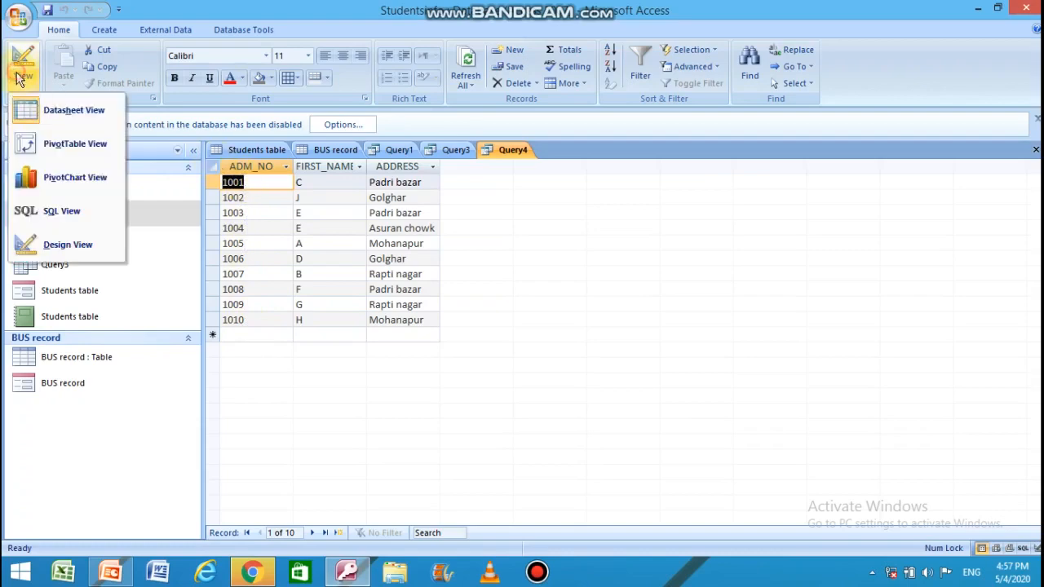
click(50, 243)
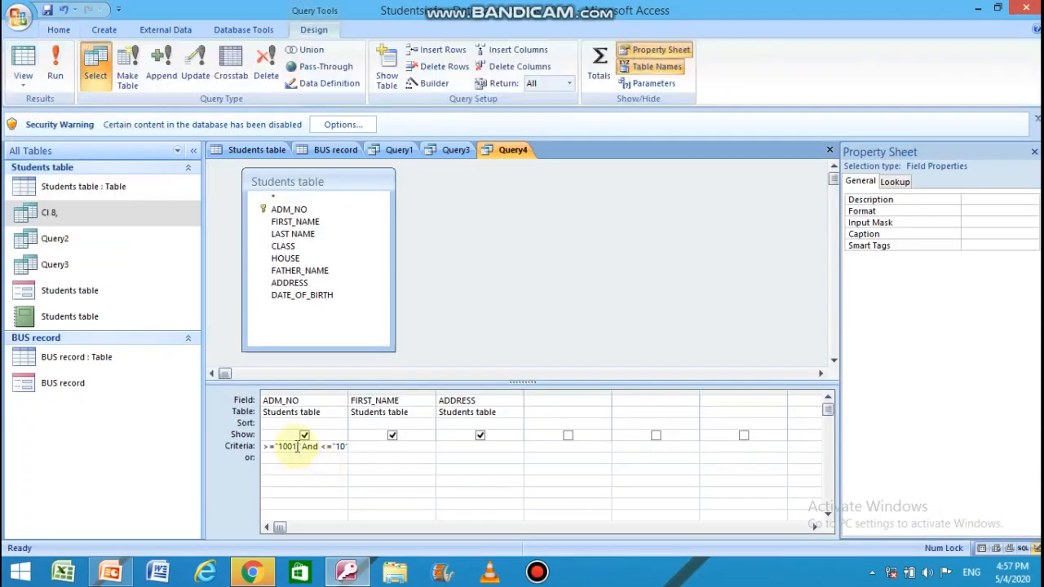
Change the lower limit of the ADM_NO criterion to 1005 and run the query again.
click(296, 446)
key(BackSpace)
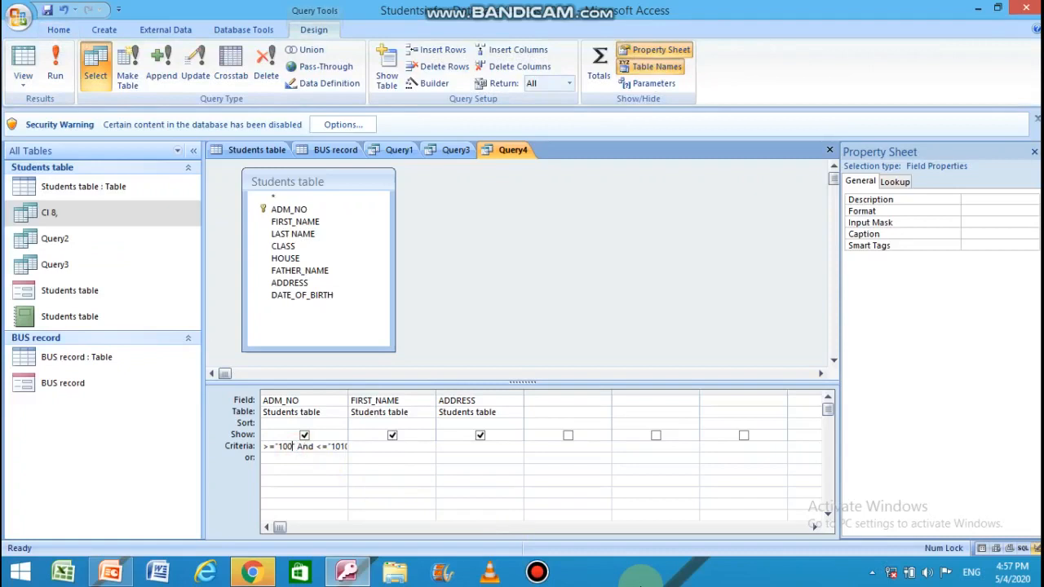
text(5)
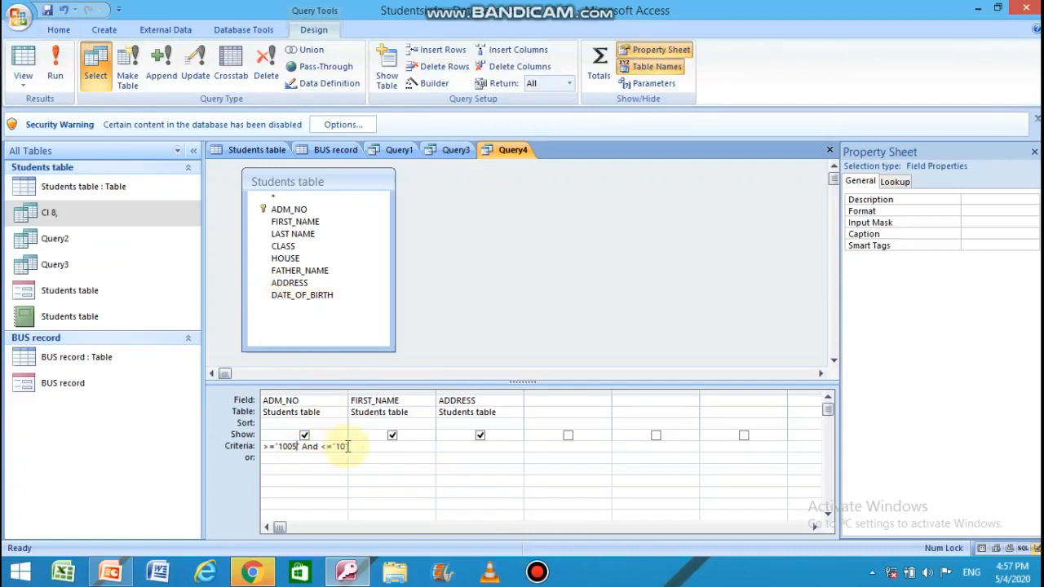
click(55, 67)
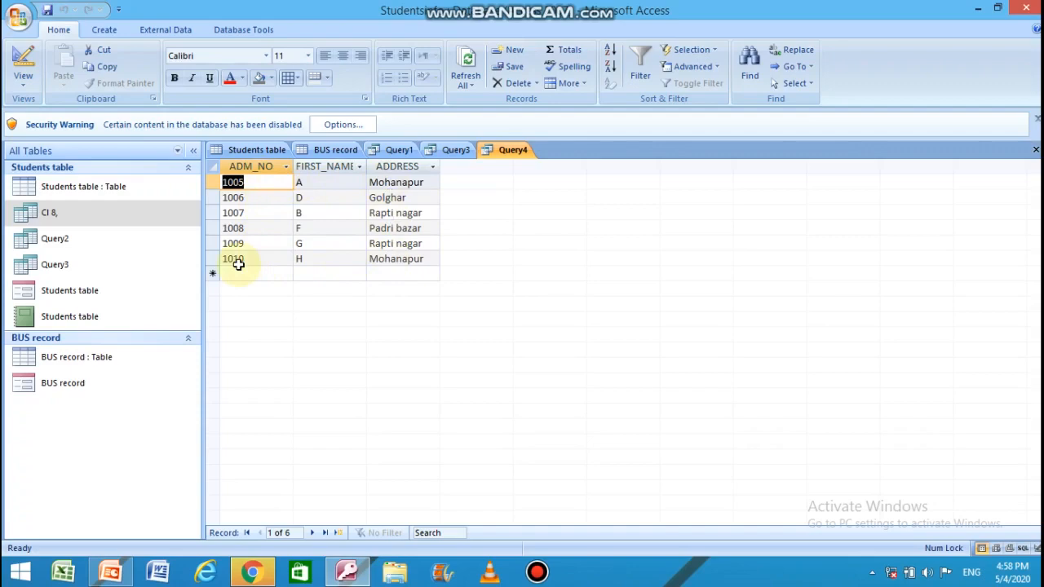
Show Query1 in Design view to review its alternative CLASS criteria, and return it to Datasheet view to check the listed students.
click(434, 151)
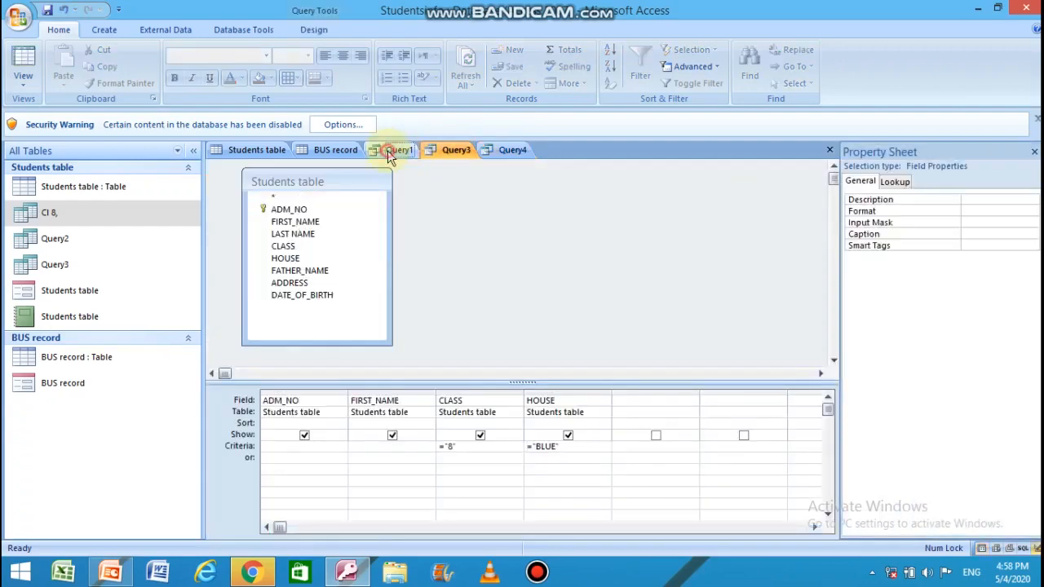
click(392, 151)
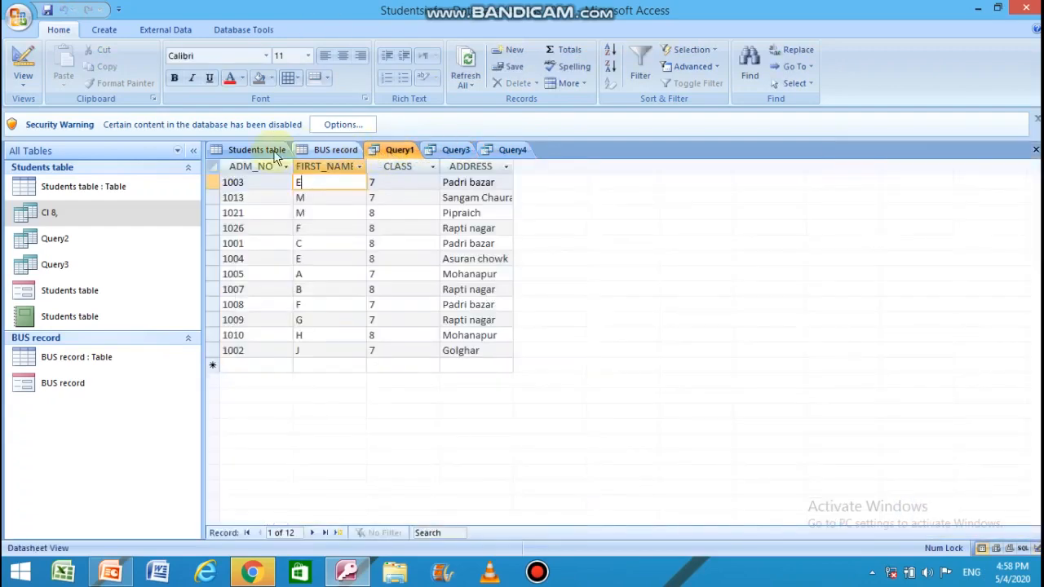
click(31, 82)
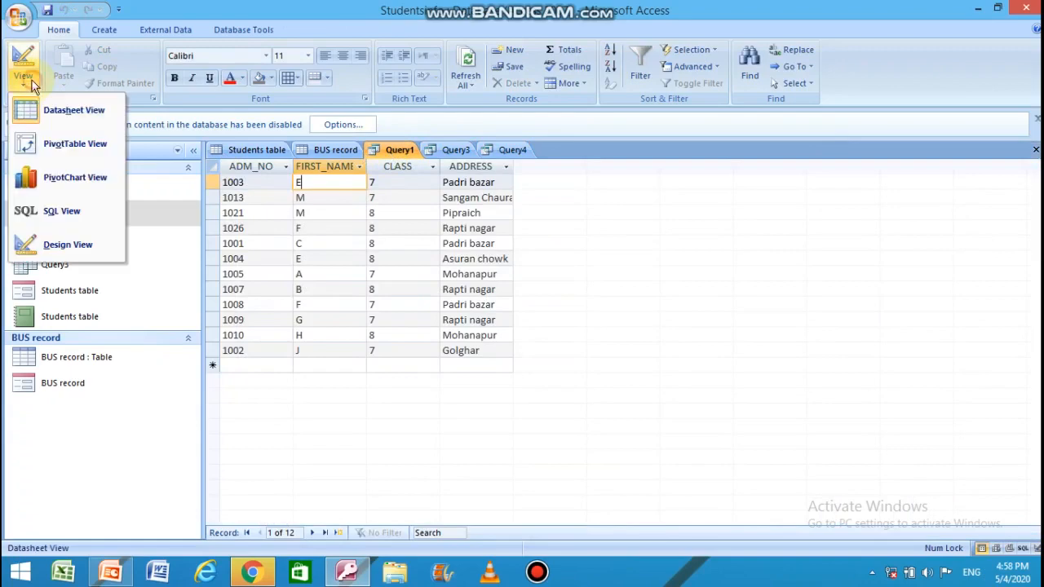
click(51, 243)
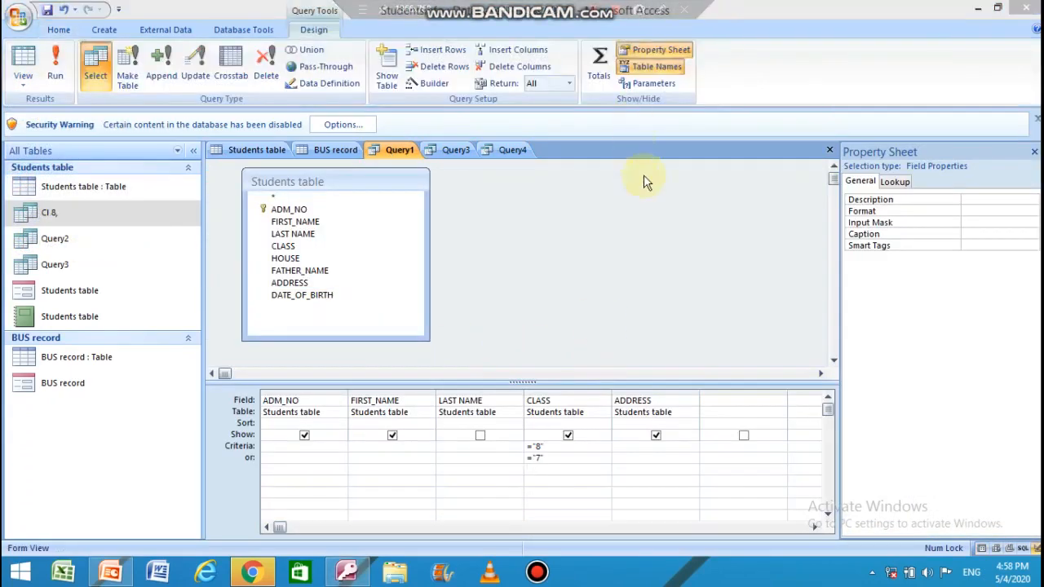
click(561, 470)
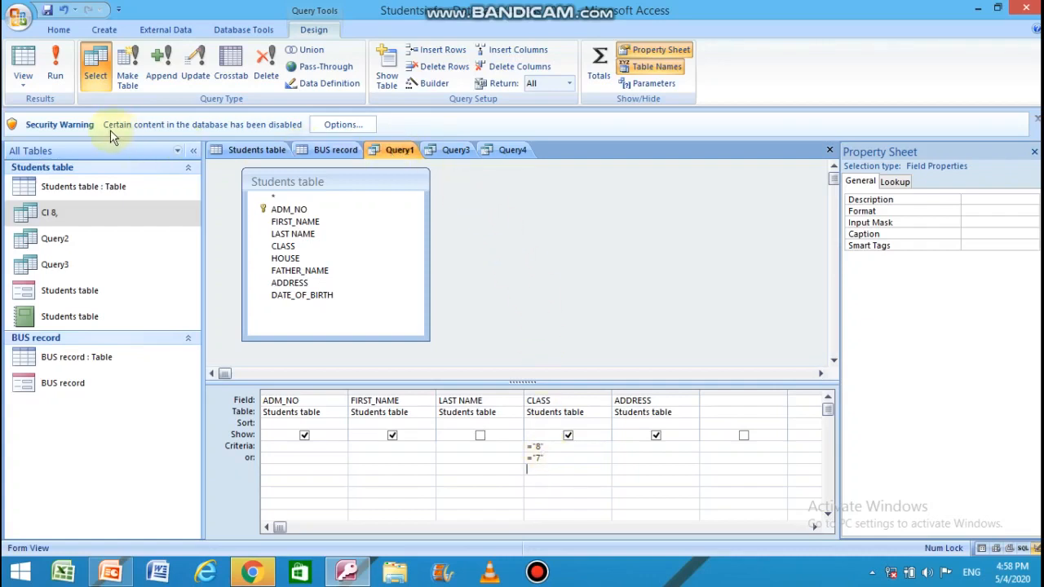
click(29, 84)
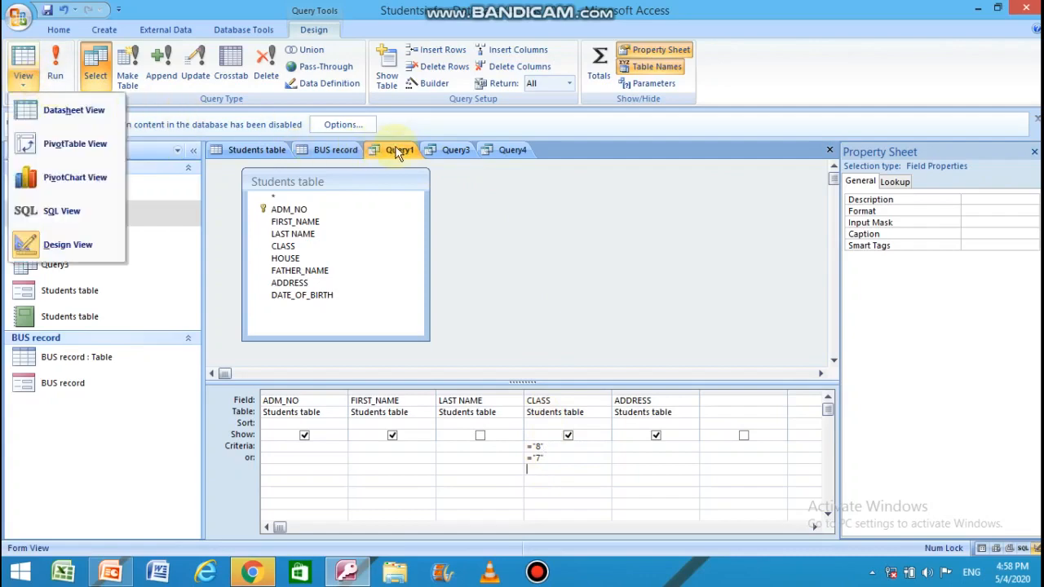
click(75, 111)
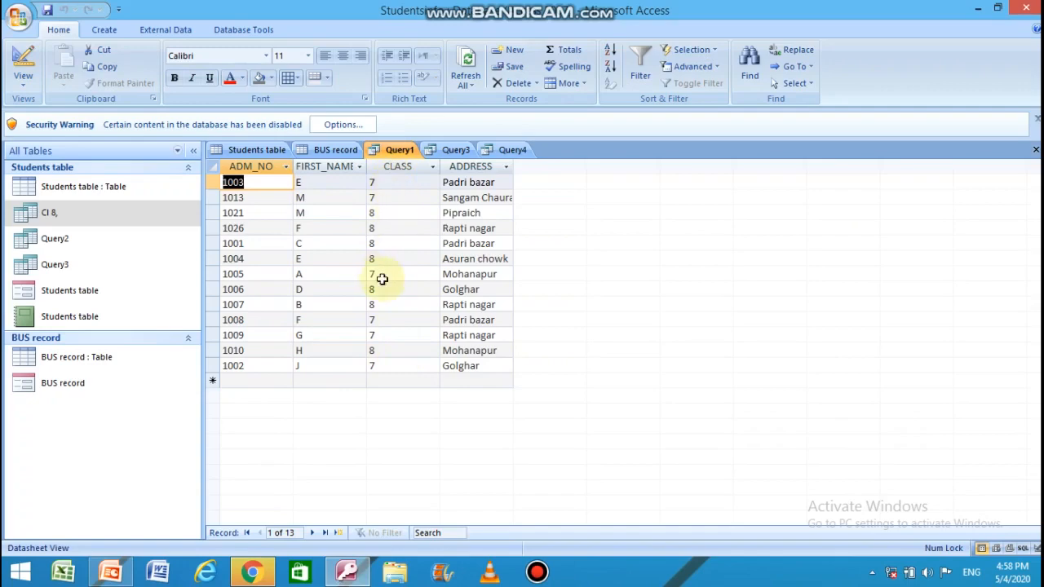
Review the combined CLASS and HOUSE criteria in Query3, and show Query4 in Design view to review its ADM_NO range criterion.
click(432, 151)
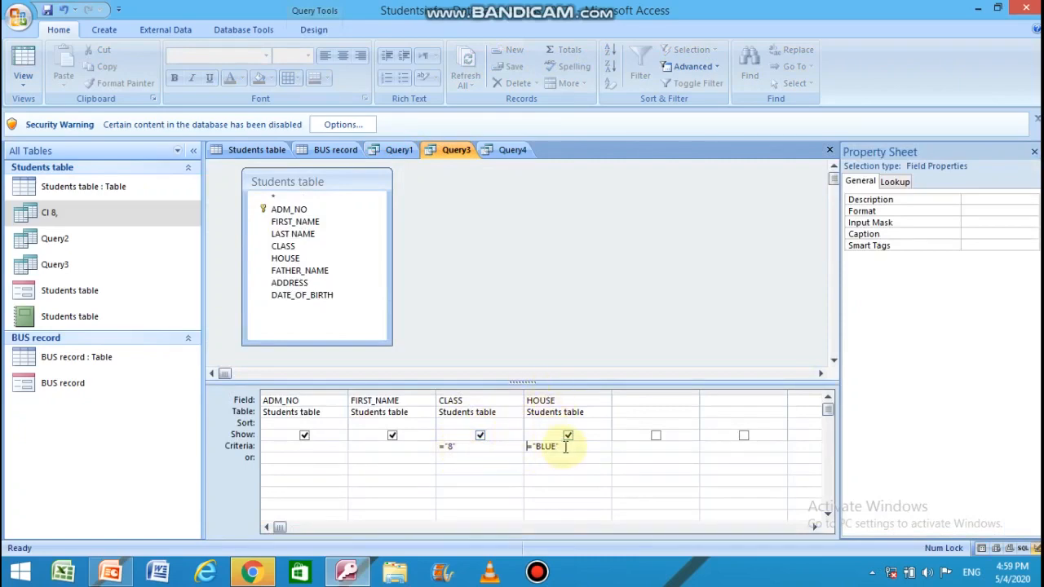
click(499, 154)
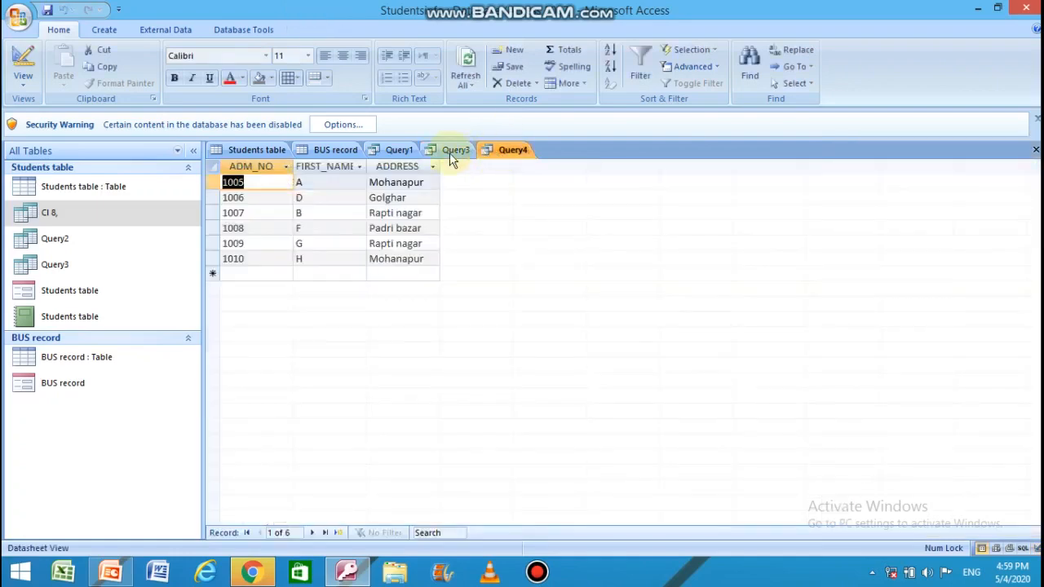
click(23, 79)
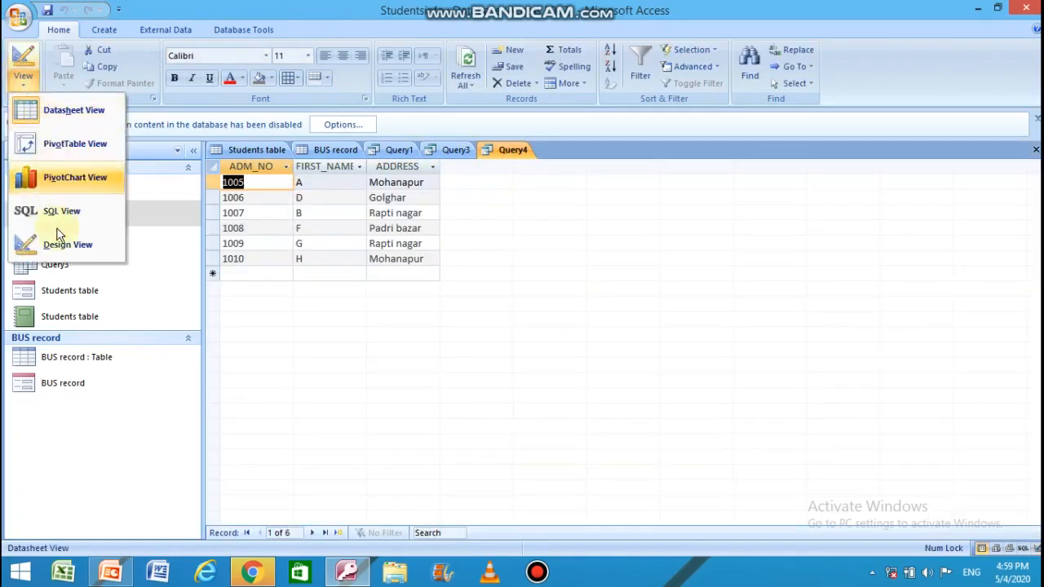
click(50, 242)
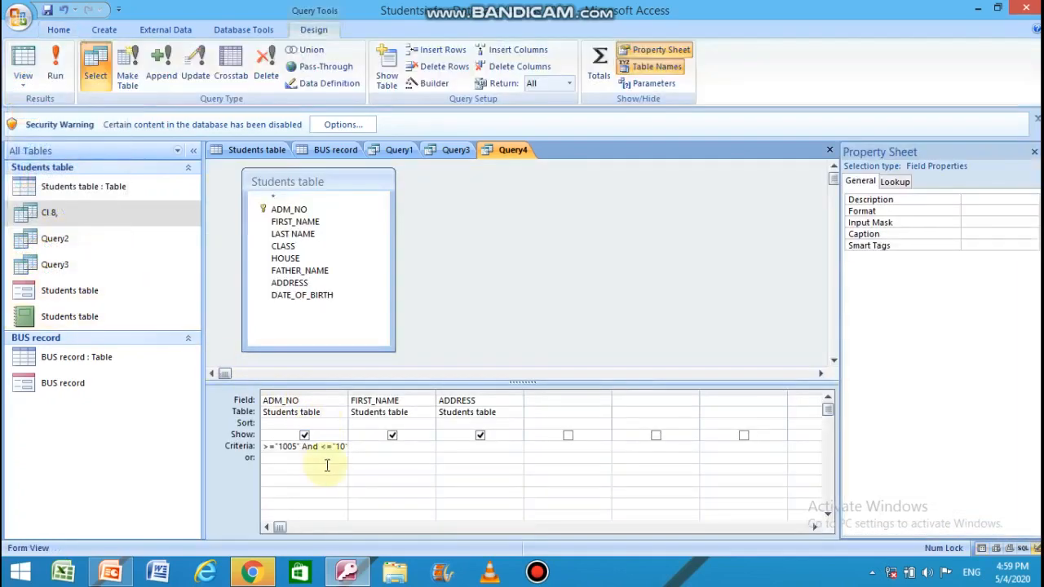